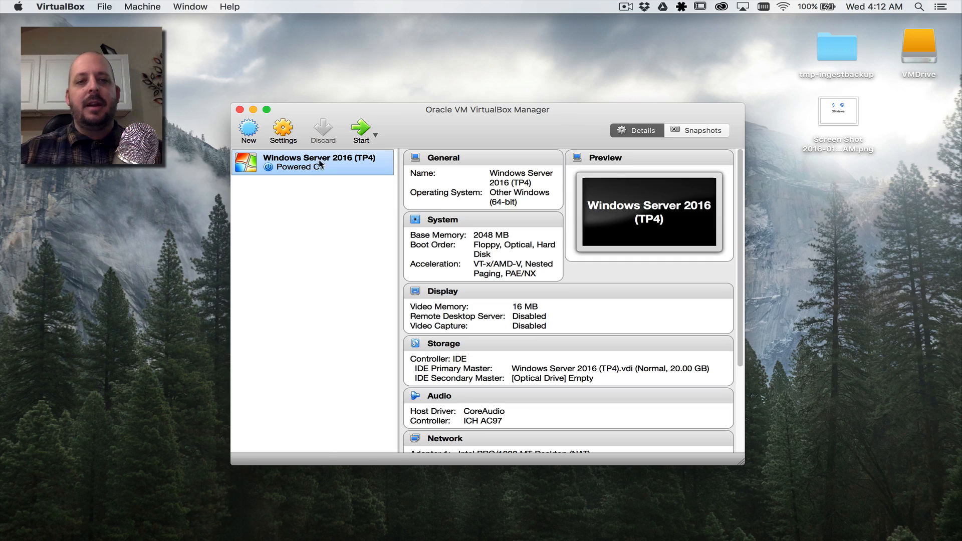
Step: Open the VM's storage settings and select the empty optical drive on IDE Secondary Master
left_click(284, 131)
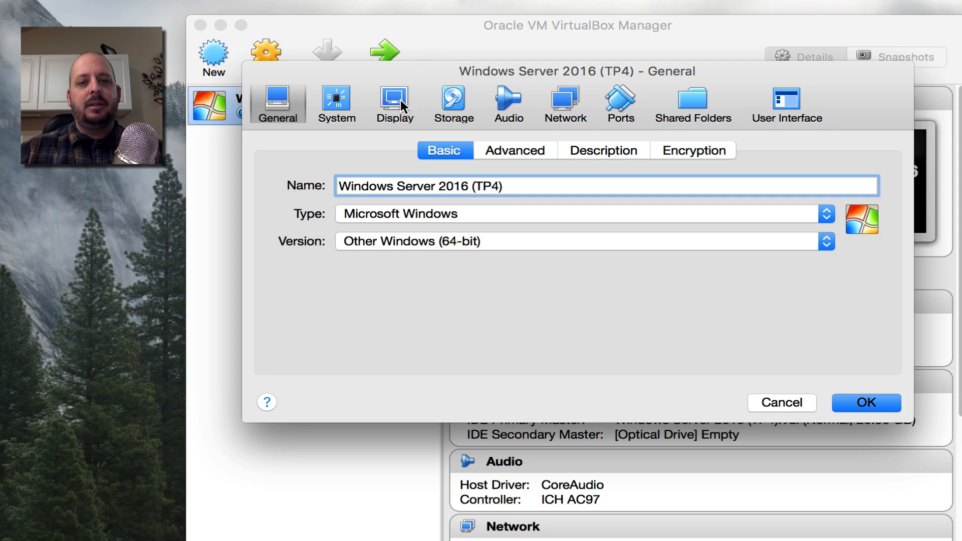
left_click(451, 98)
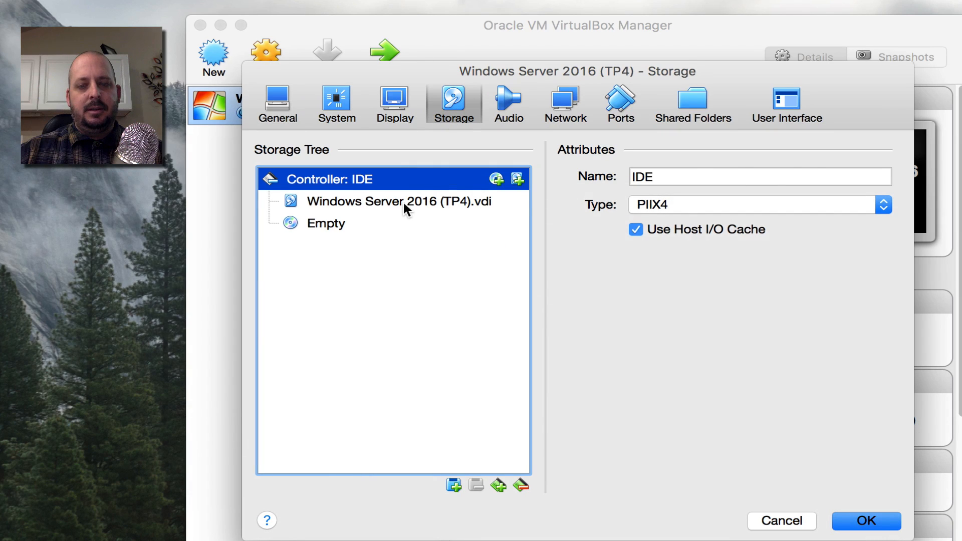
left_click(404, 203)
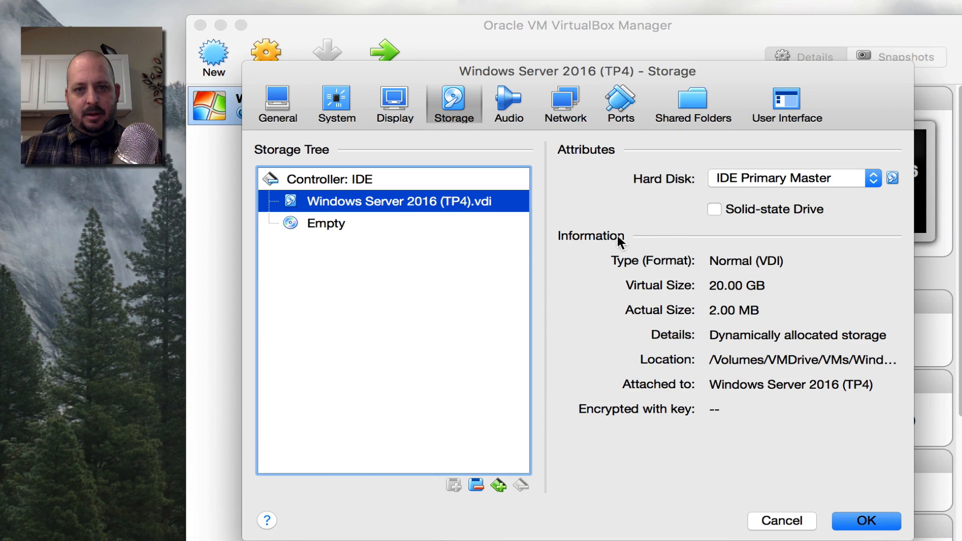
left_click(366, 223)
left_click(758, 178)
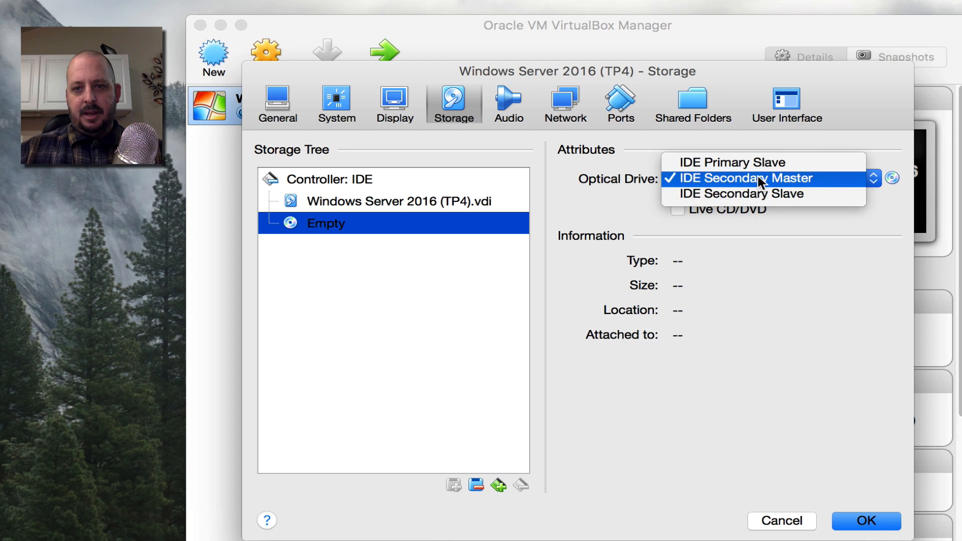
left_click(758, 177)
Step: Load the 10586.0 Windows Server ISO from VMDrive/ISO into the drive, save, and boot the VM
left_click(892, 178)
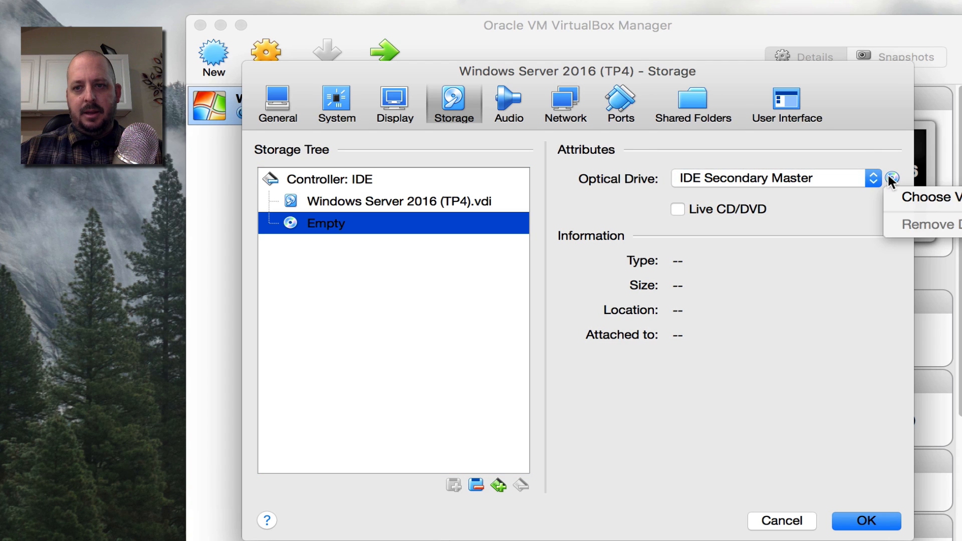
left_click(902, 197)
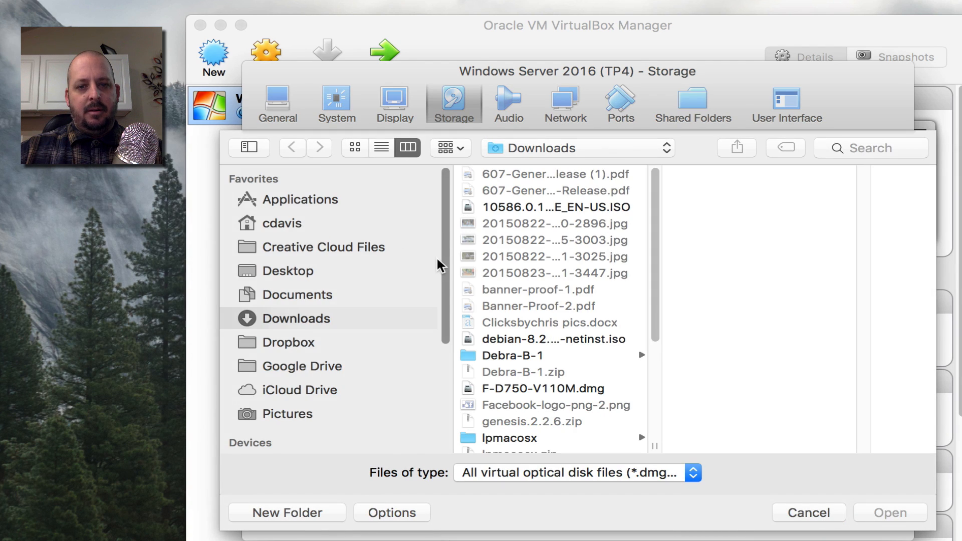
scroll(299, 383, "down", 5)
left_click(290, 313)
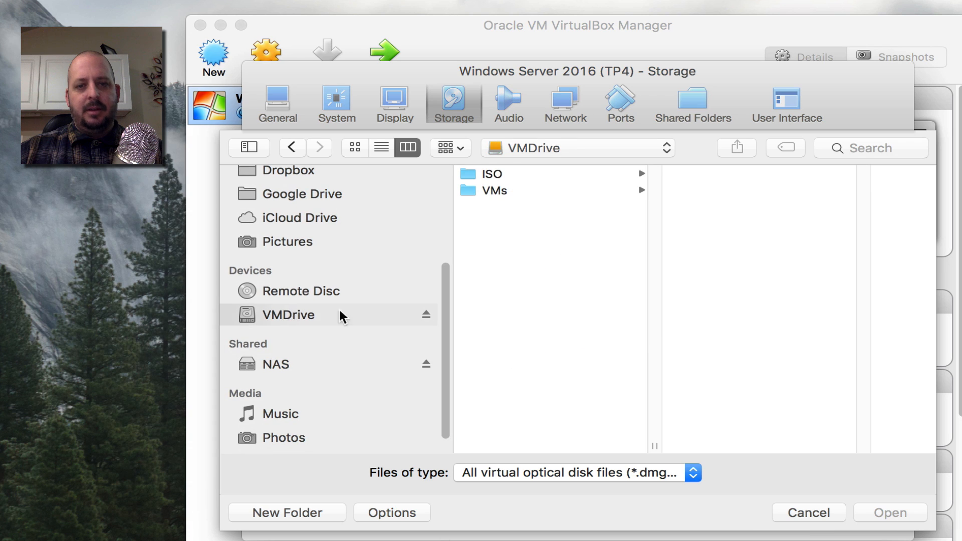
left_click(522, 175)
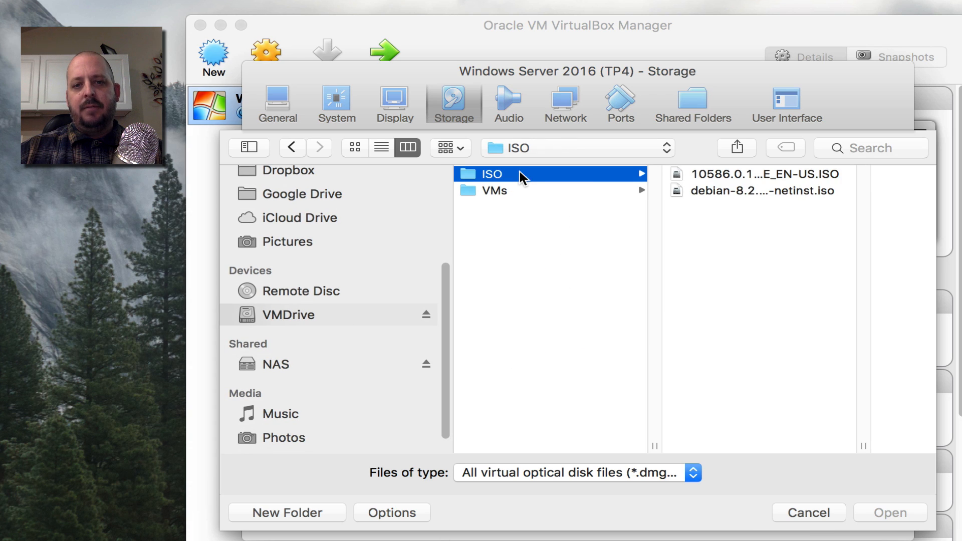
left_click(744, 176)
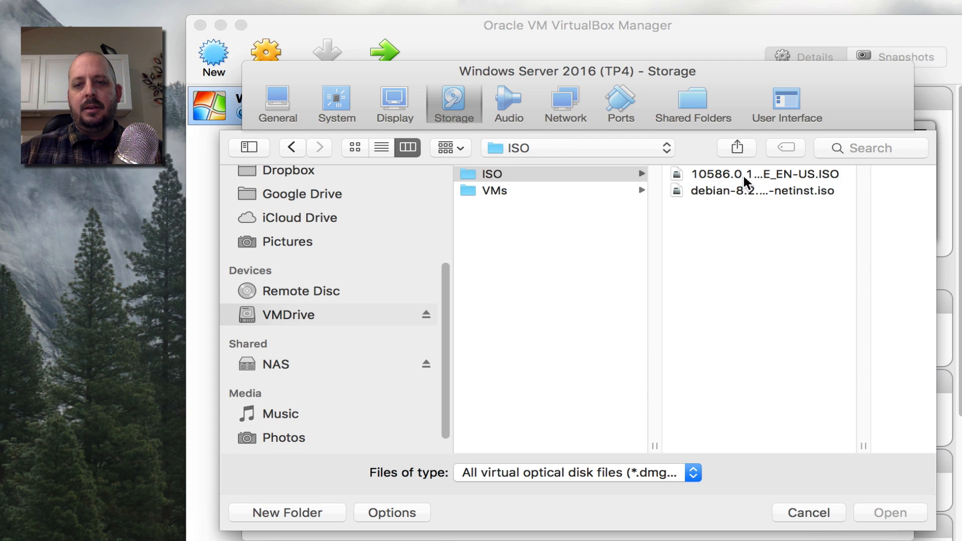
left_click(889, 512)
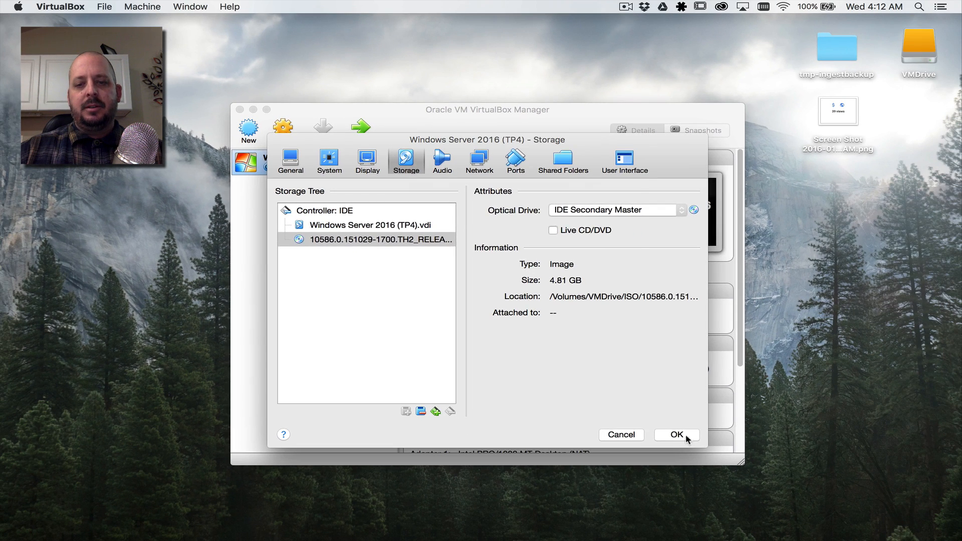
left_click(686, 438)
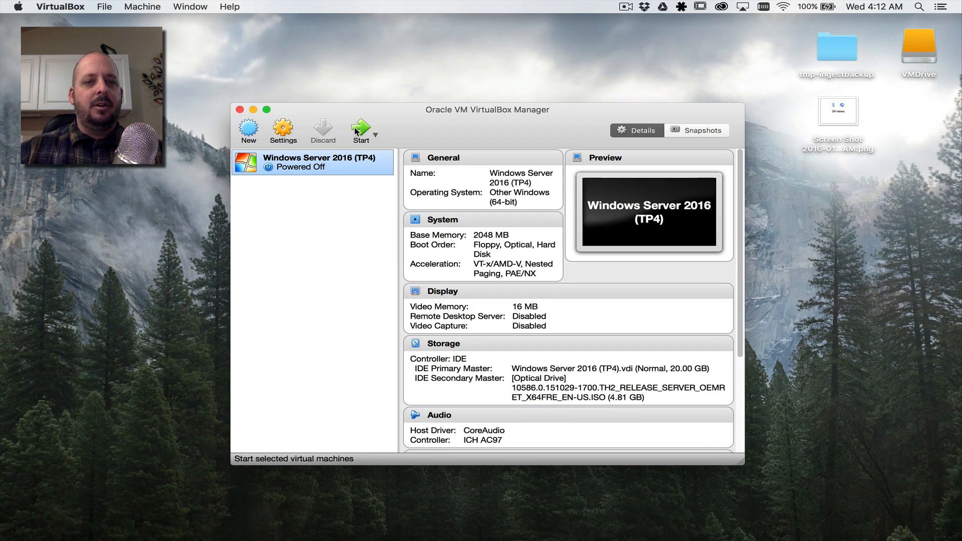
left_click(354, 128)
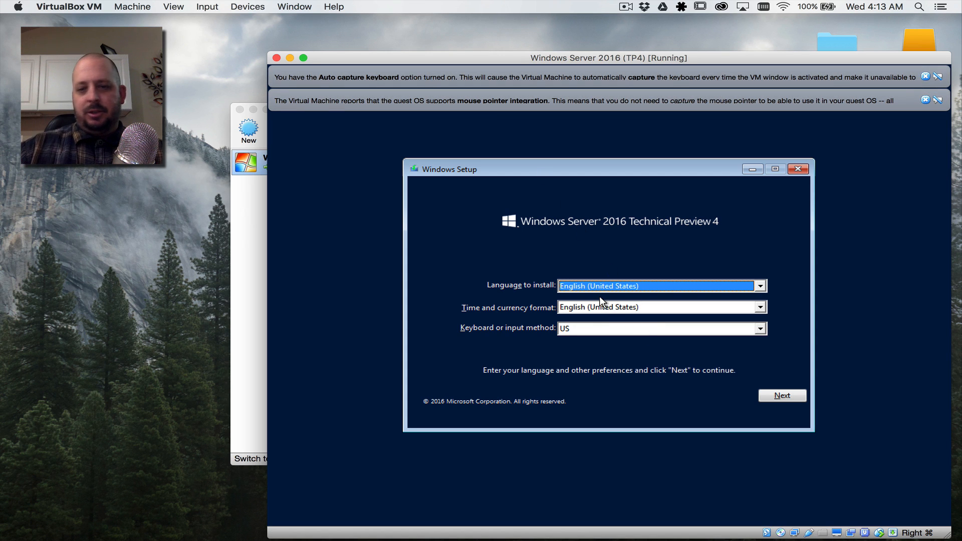
Step: Keep the English (United States) setup defaults and start Install now
left_click(792, 398)
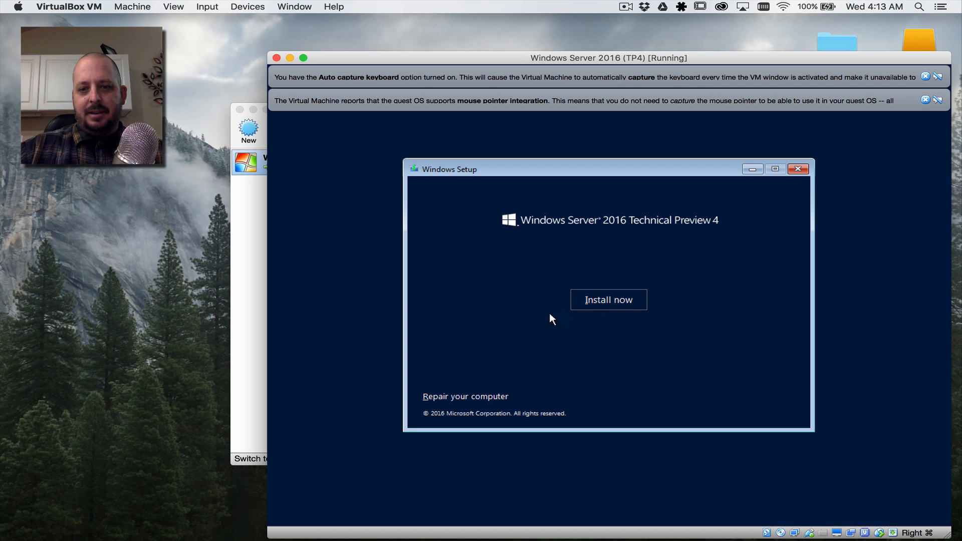
left_click(591, 306)
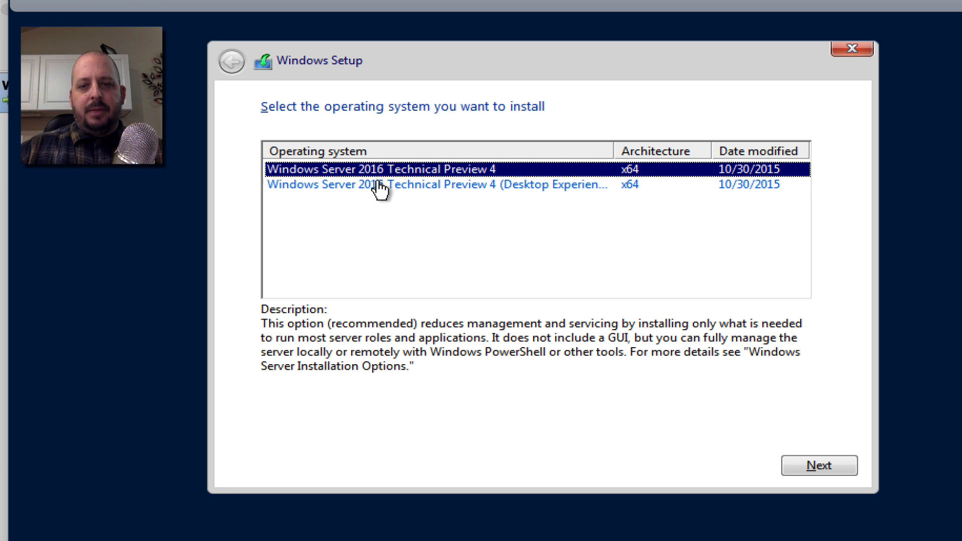
Step: Select Windows Server 2016 Technical Preview 4 (Desktop Experience) and proceed to the license terms
left_click(440, 195)
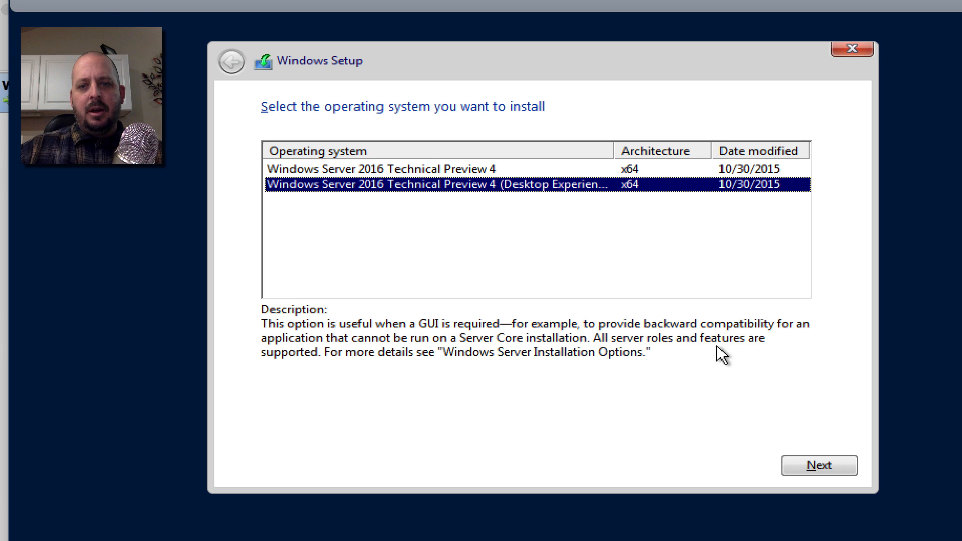
left_click(411, 173)
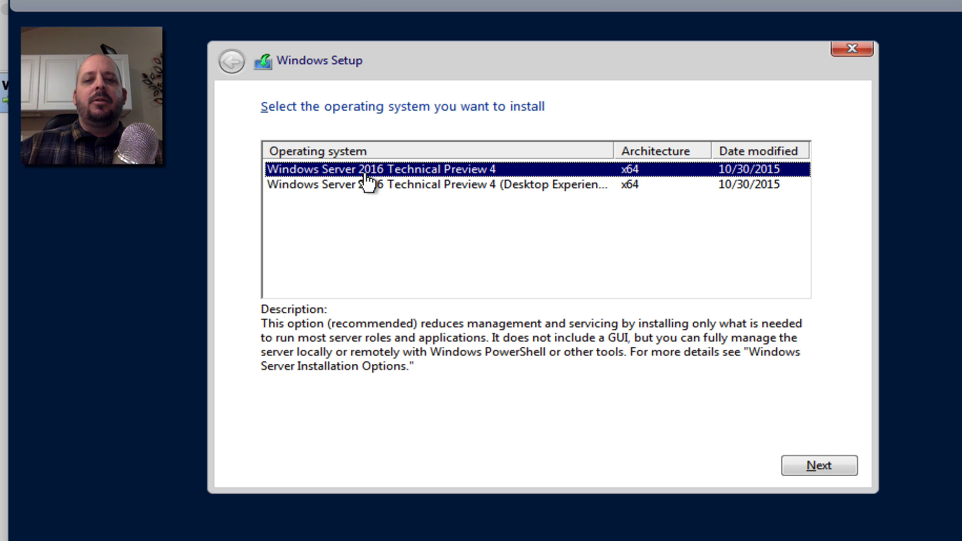
left_click(307, 185)
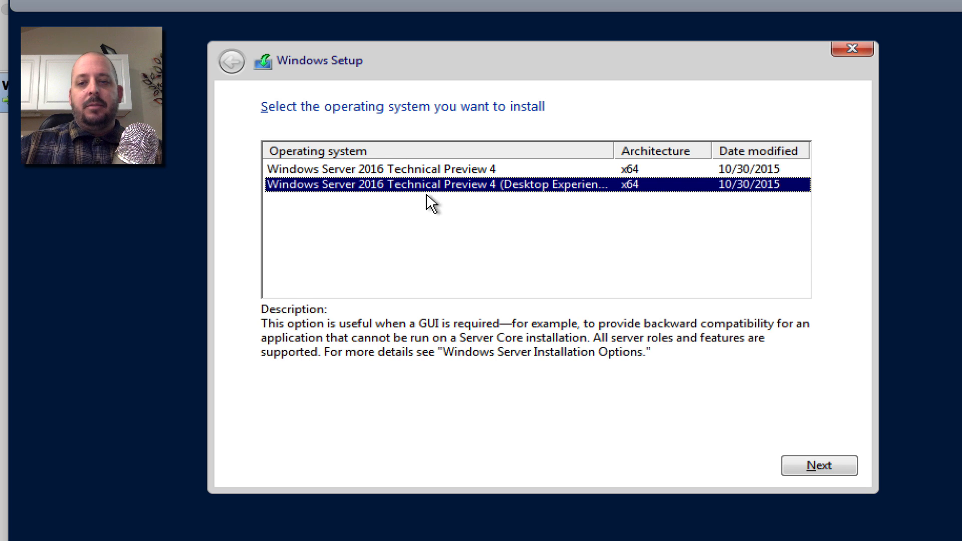
left_click(818, 466)
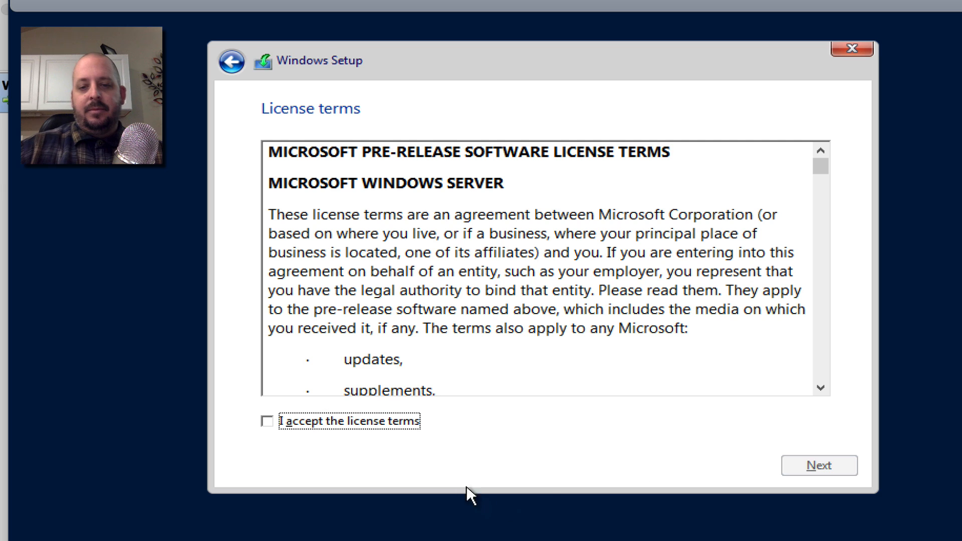
Step: Accept the license, choose Custom install, and install onto Drive 0's 20 GB unallocated space
left_click(321, 426)
left_click(817, 467)
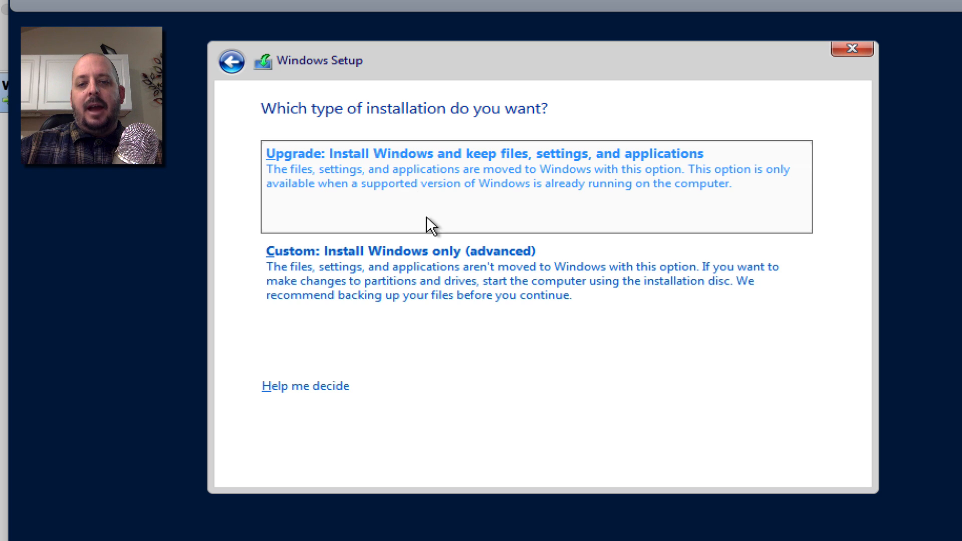
left_click(424, 264)
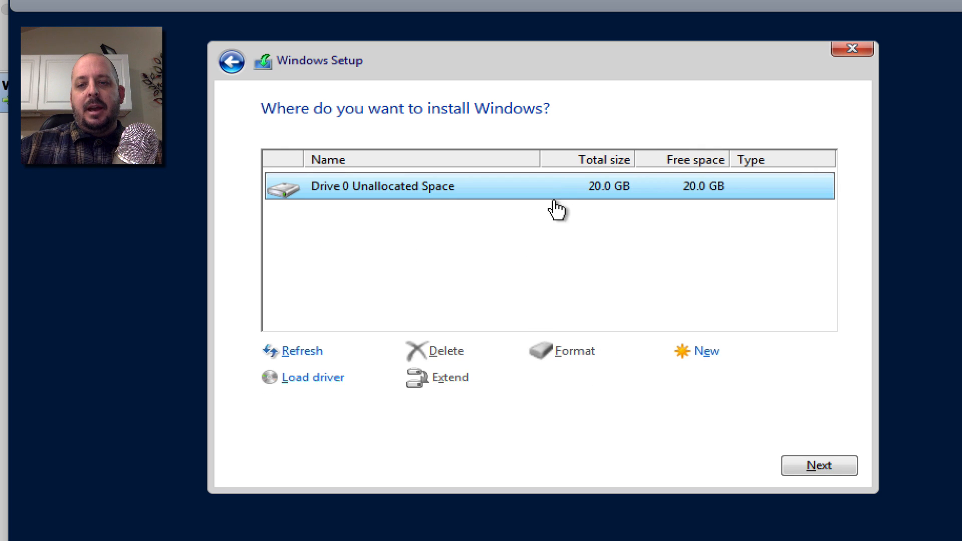
left_click(817, 465)
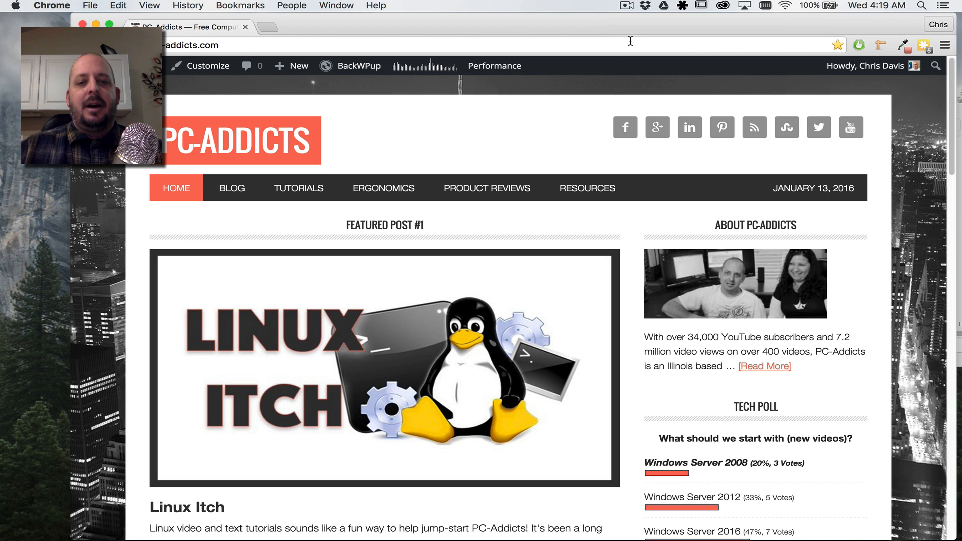
scroll(350, 302, "down", 3)
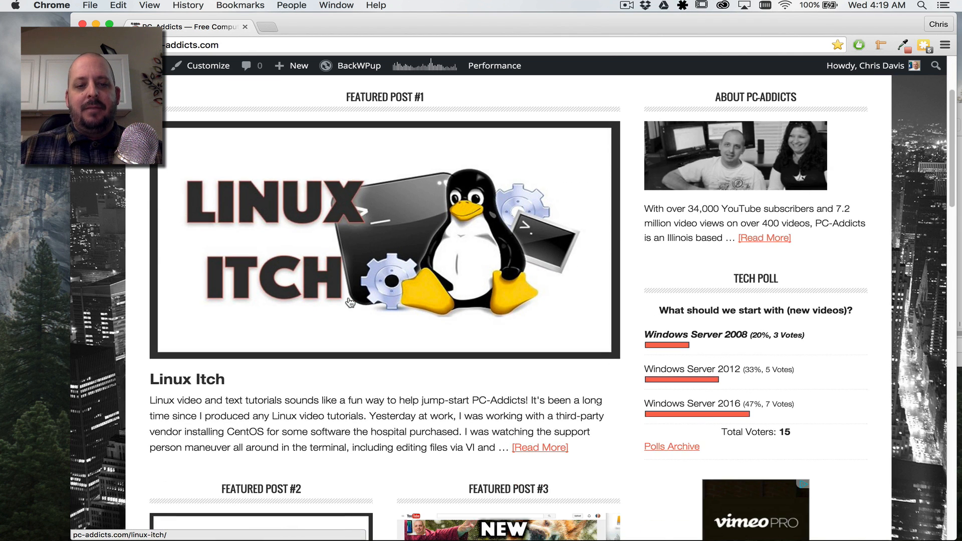
scroll(350, 303, "down", 15)
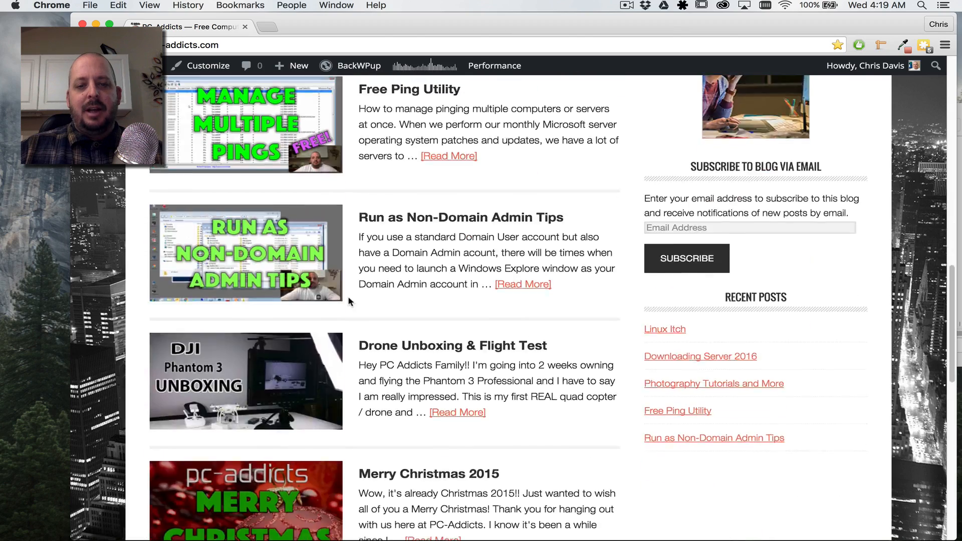
scroll(349, 300, "up", 15)
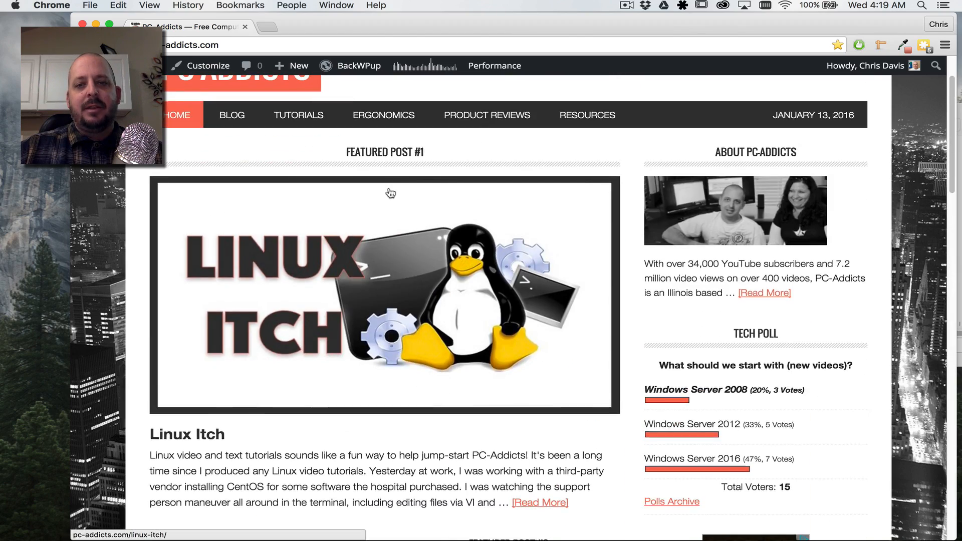
scroll(391, 193, "up", 3)
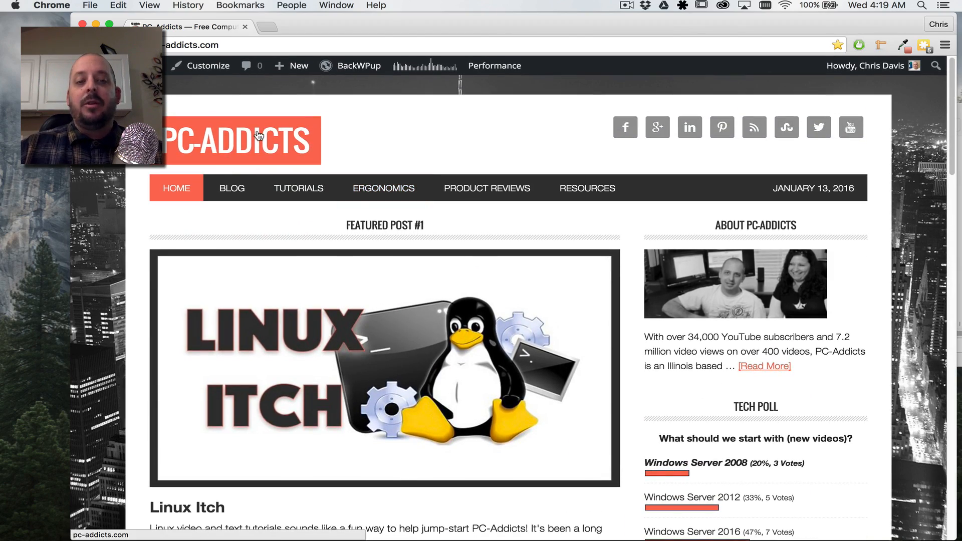
scroll(242, 270, "down", 3)
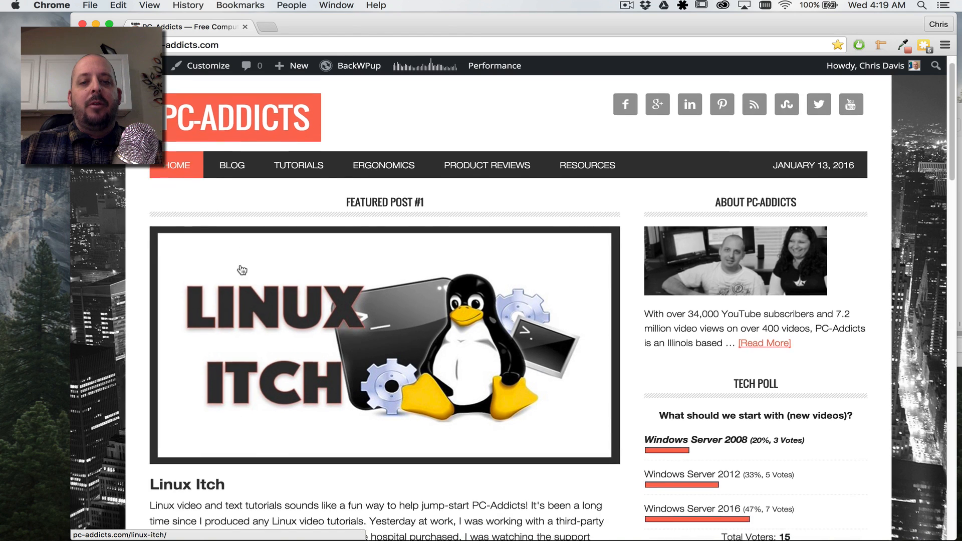
scroll(253, 319, "down", 2)
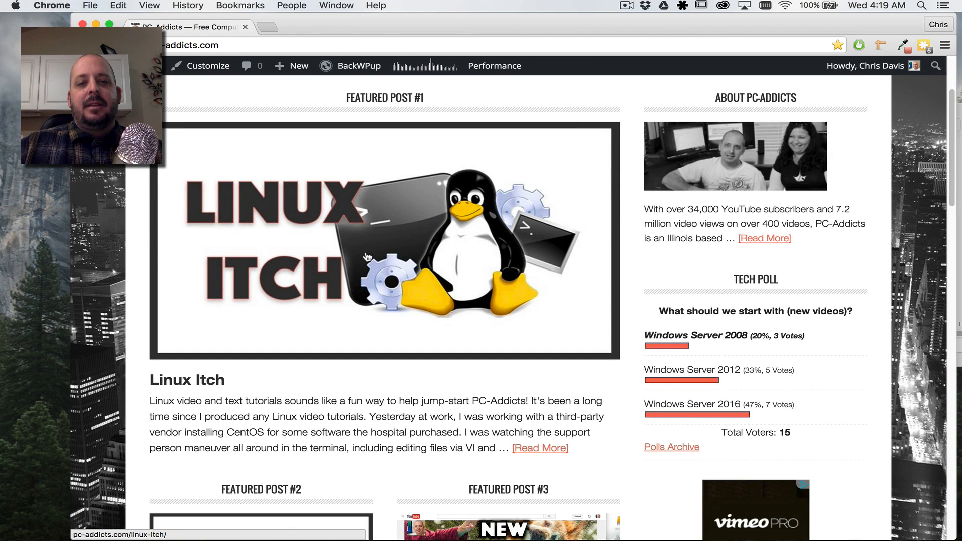
scroll(330, 239, "down", 5)
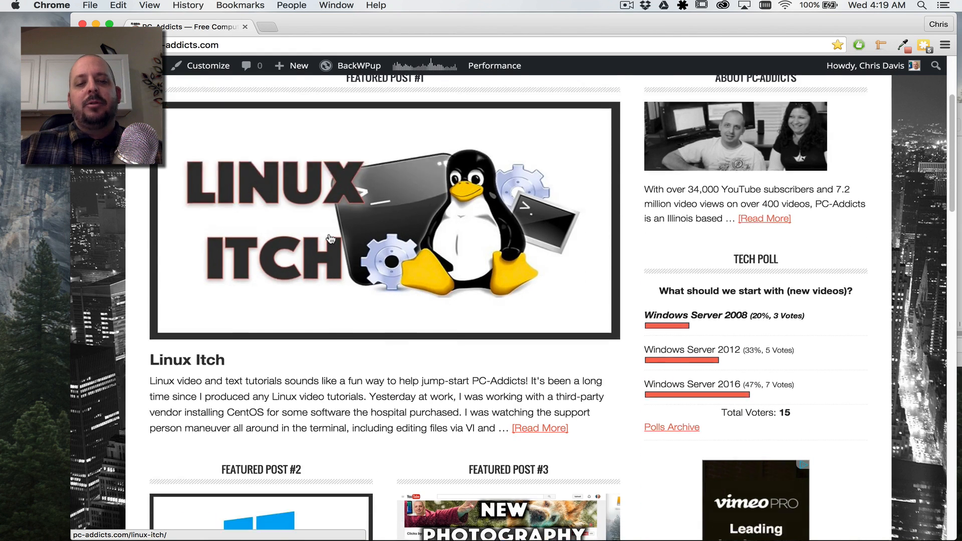
scroll(330, 240, "down", 5)
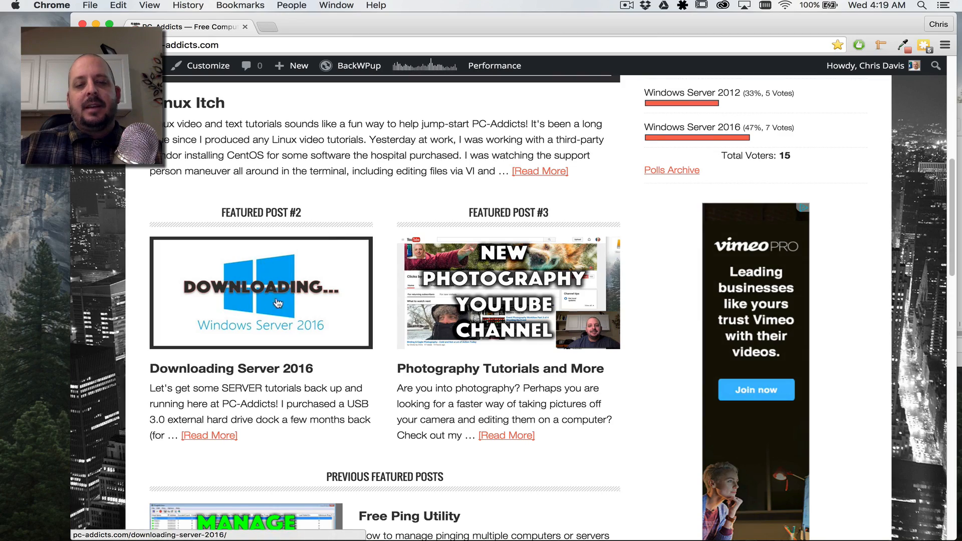
scroll(552, 287, "down", 20)
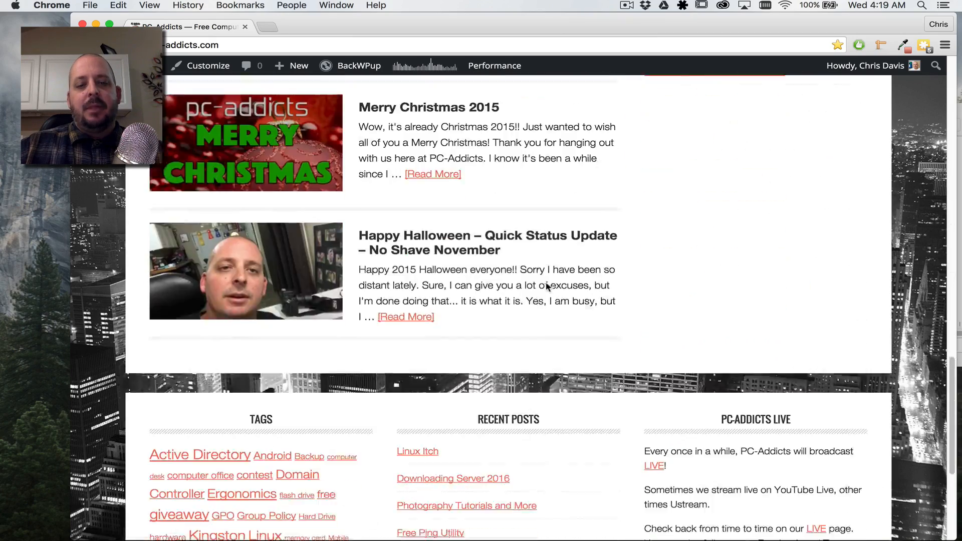
scroll(547, 287, "up", 20)
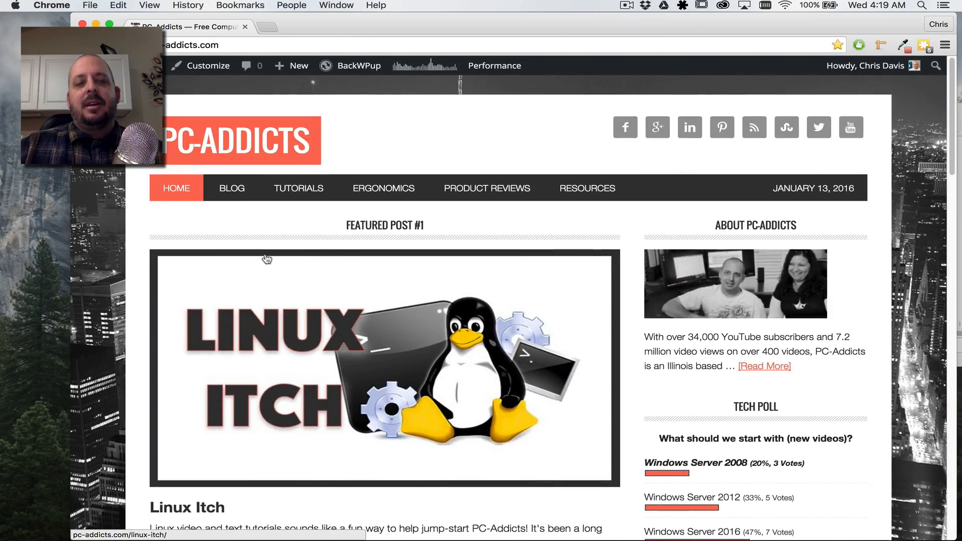
scroll(413, 253, "down", 20)
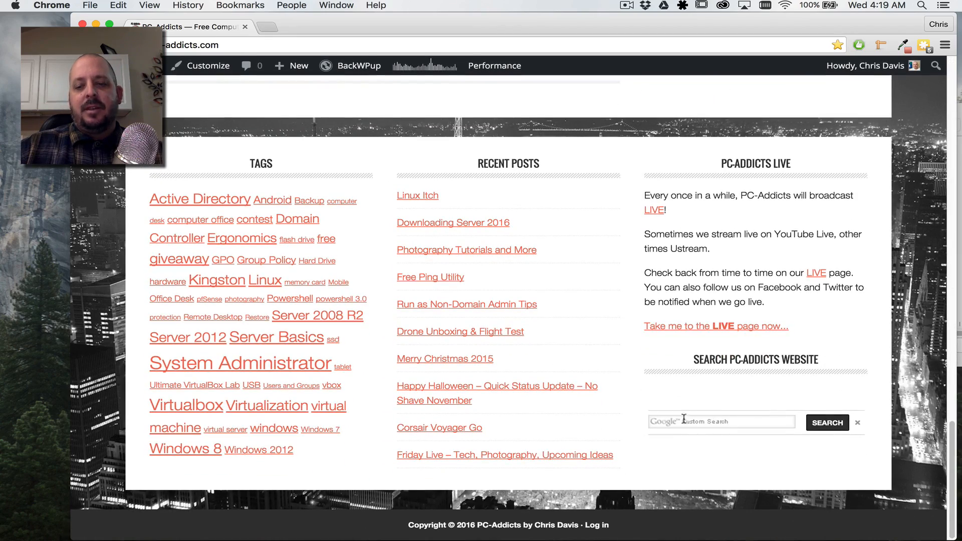
left_click(709, 424)
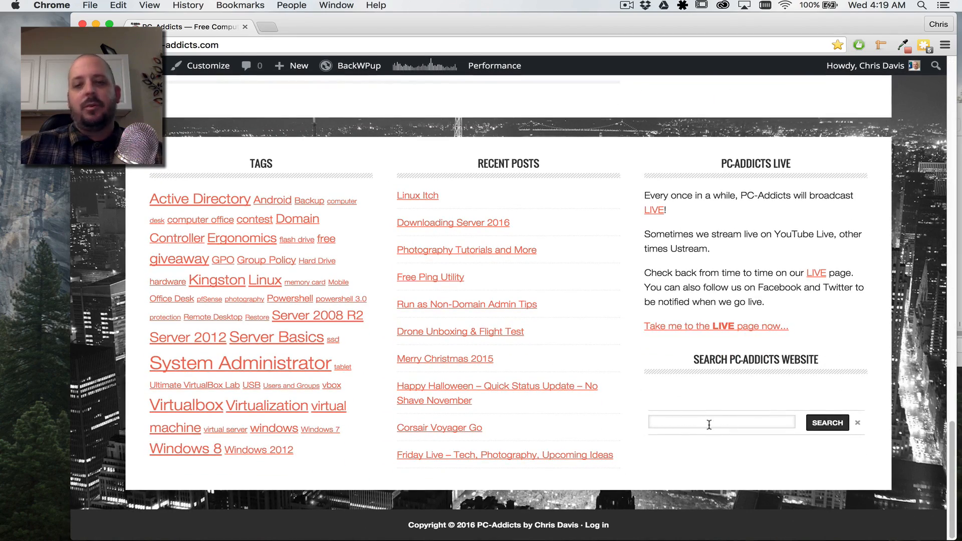
scroll(708, 424, "up", 20)
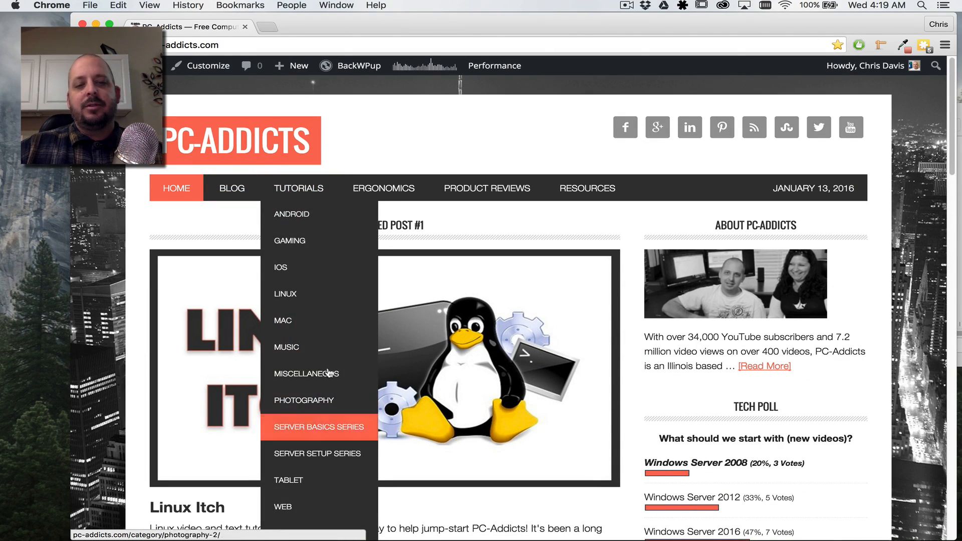
mouse_move(584, 193)
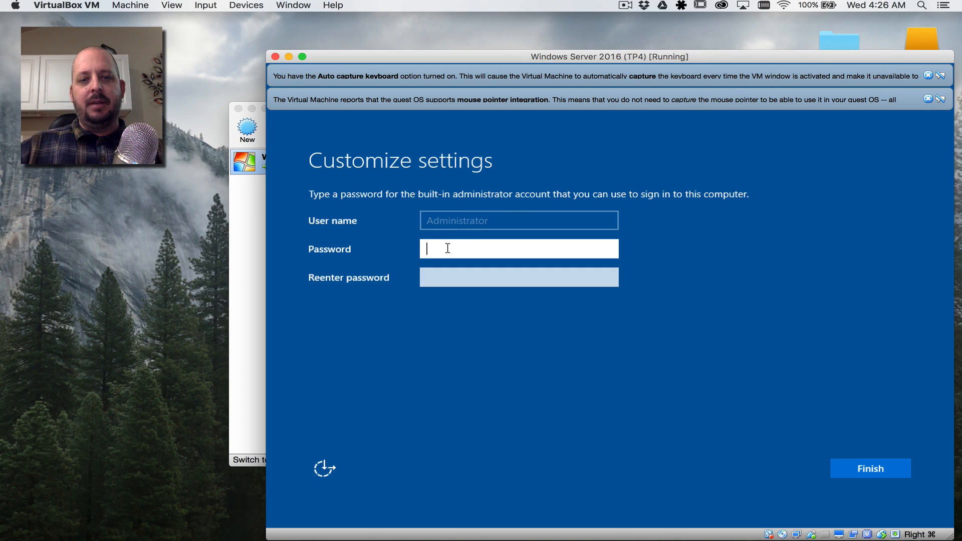
Step: Enter and confirm the Administrator password, then send Ctrl-Alt-Del to reach the sign-in screen
type("P@")
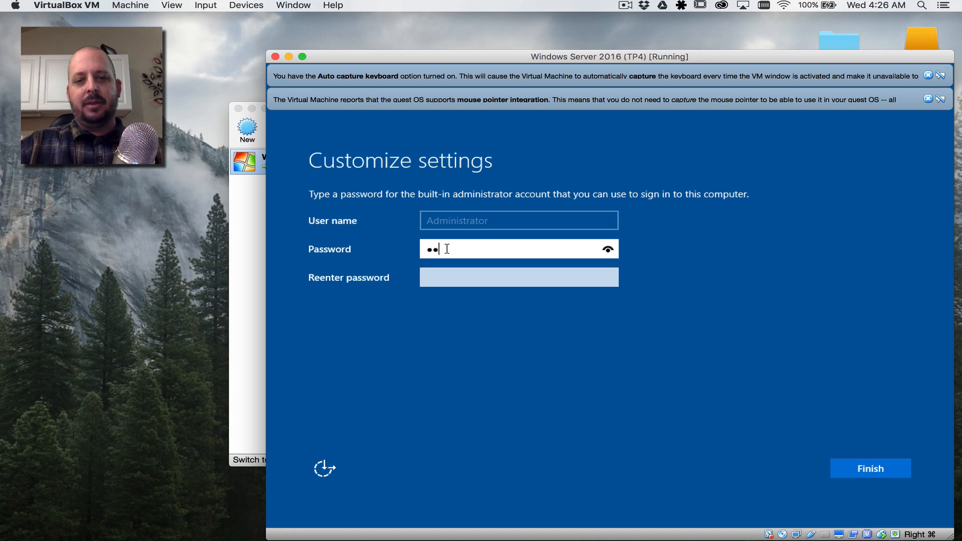
type("ssw0rd")
key("Tab")
type("P@ssw0")
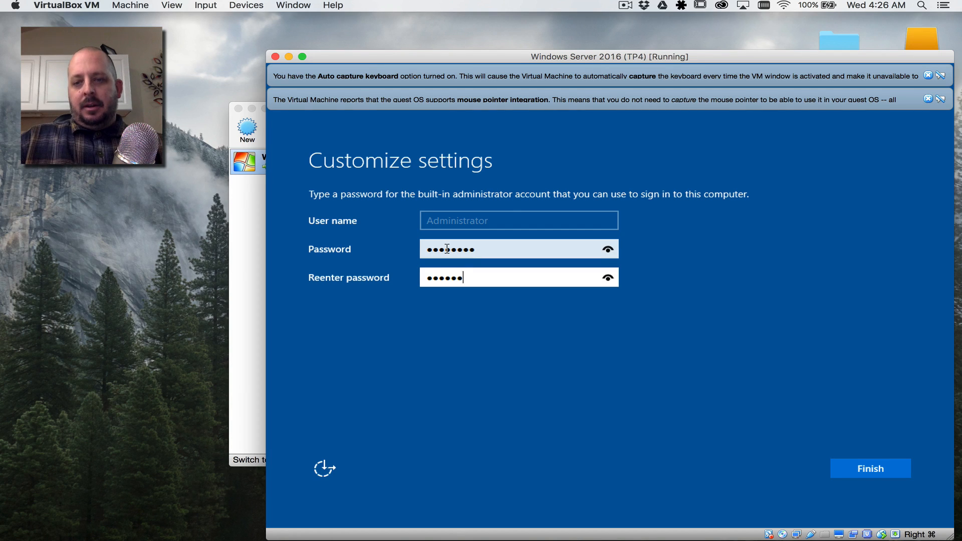
type("rd")
key("Return")
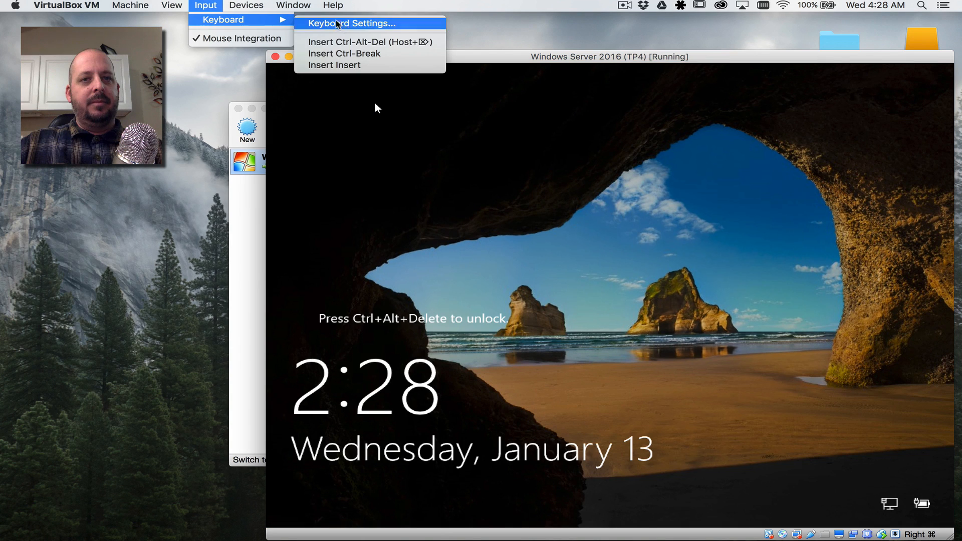
key("Down")
key("Return")
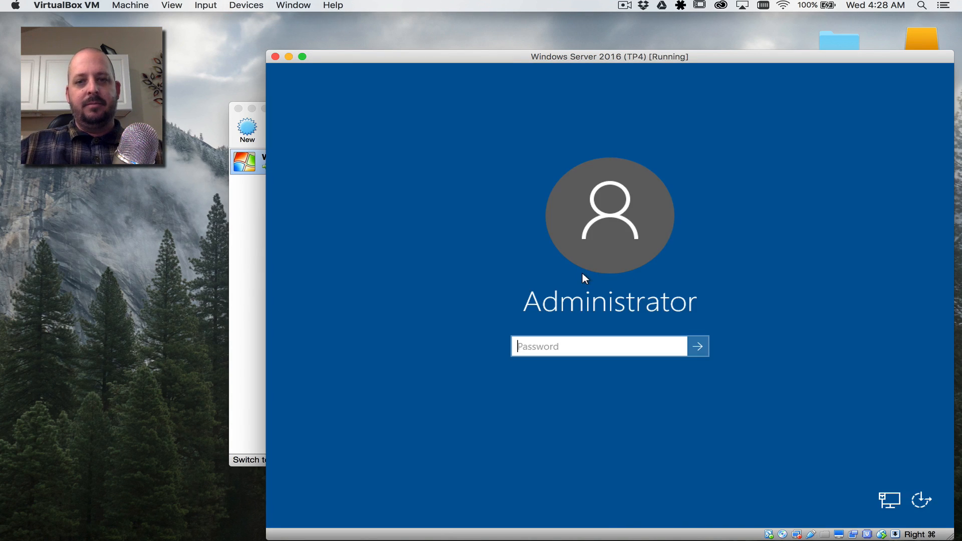
Step: Sign in as Administrator with the account password
type("Passw0rd")
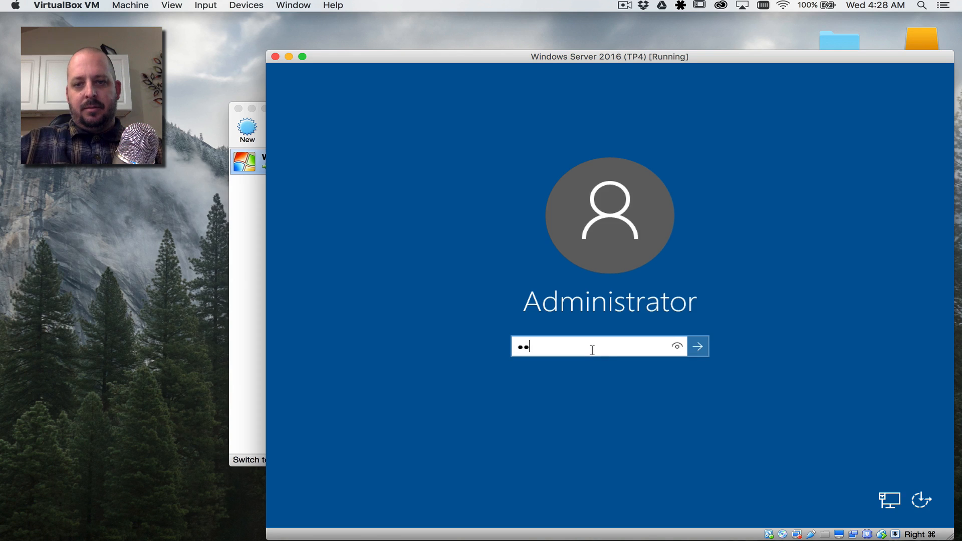
key("Return")
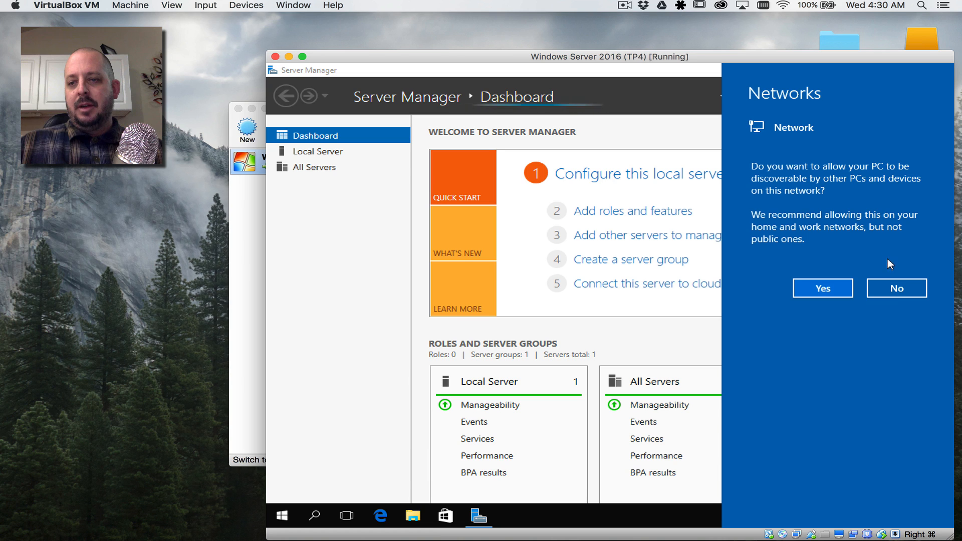
Step: Decline network discovery and dismiss Edge's 'This app can't open' error
left_click(897, 290)
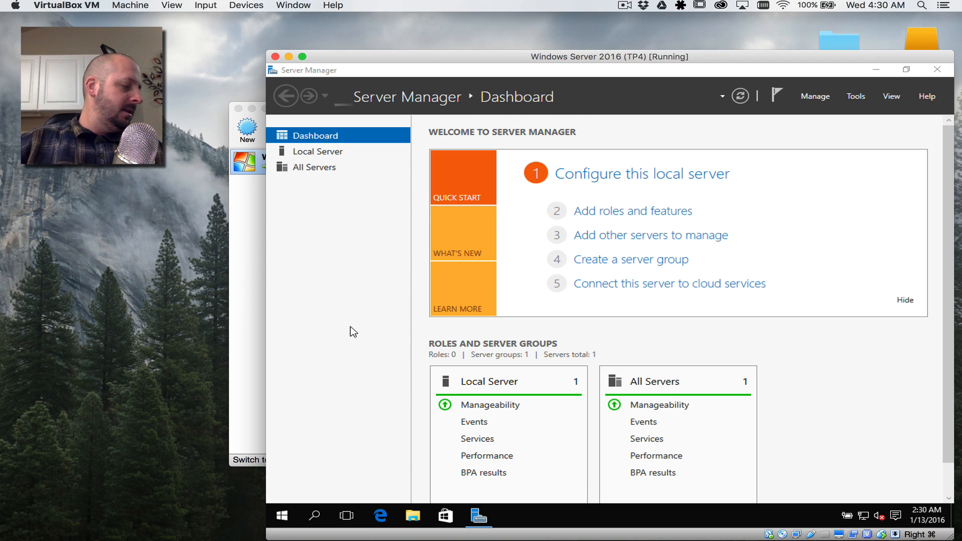
mouse_move(735, 521)
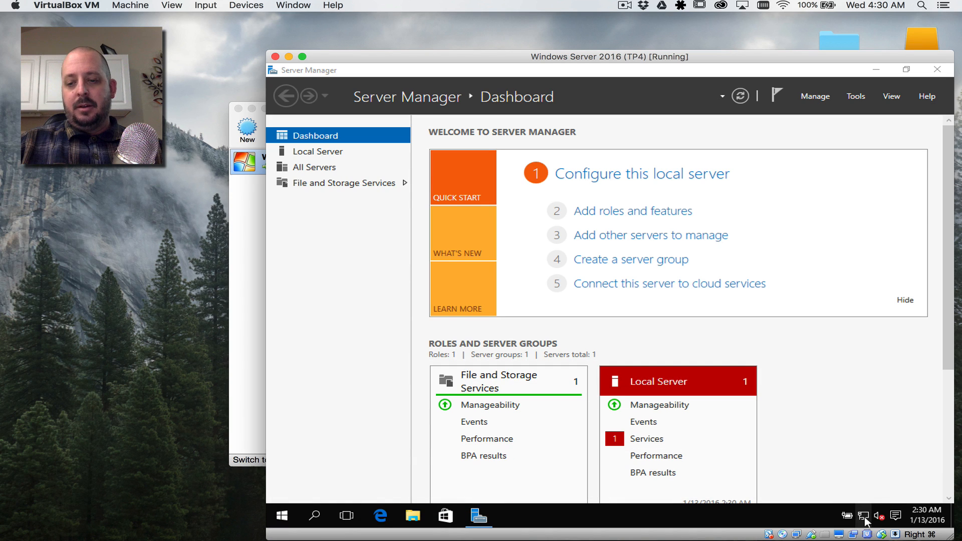
left_click(380, 514)
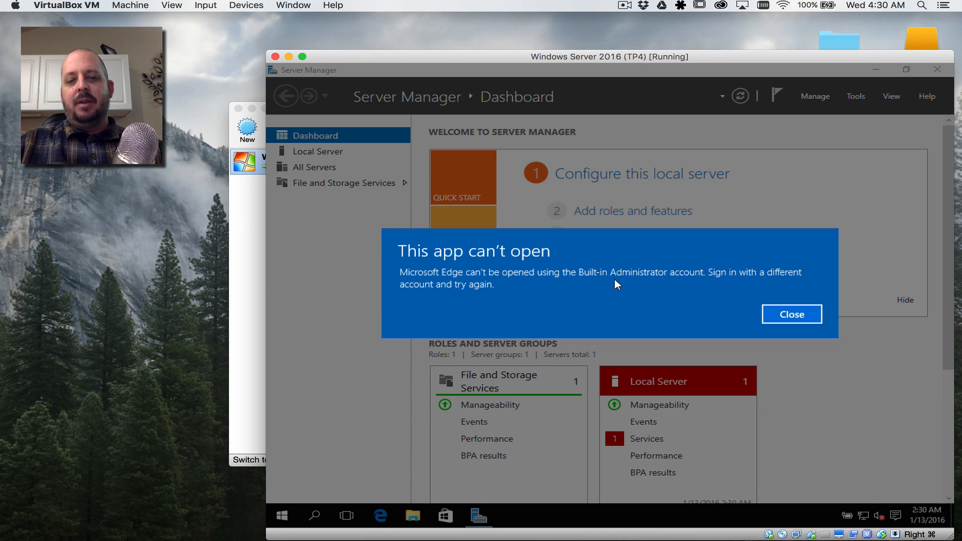
left_click(797, 314)
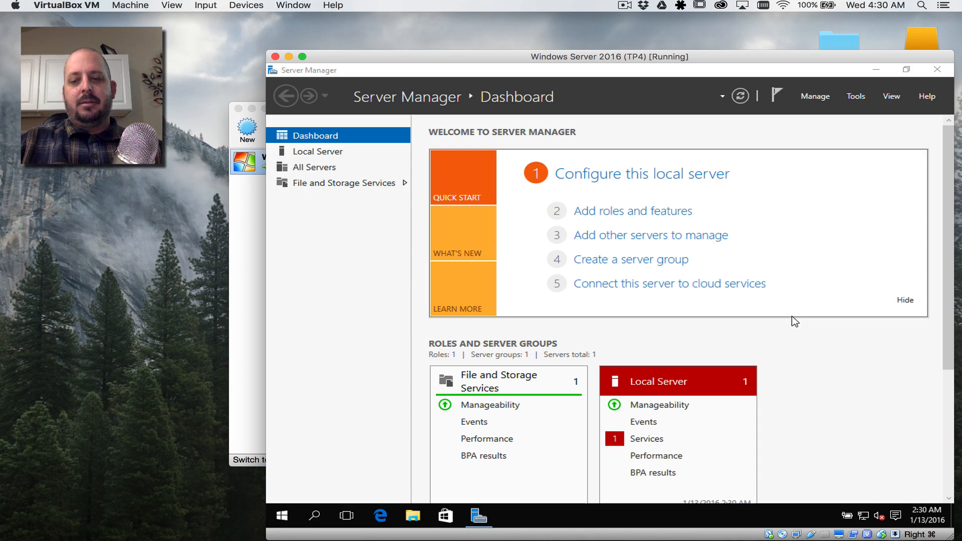
Step: Open, close, and reopen the Start menu
left_click(283, 520)
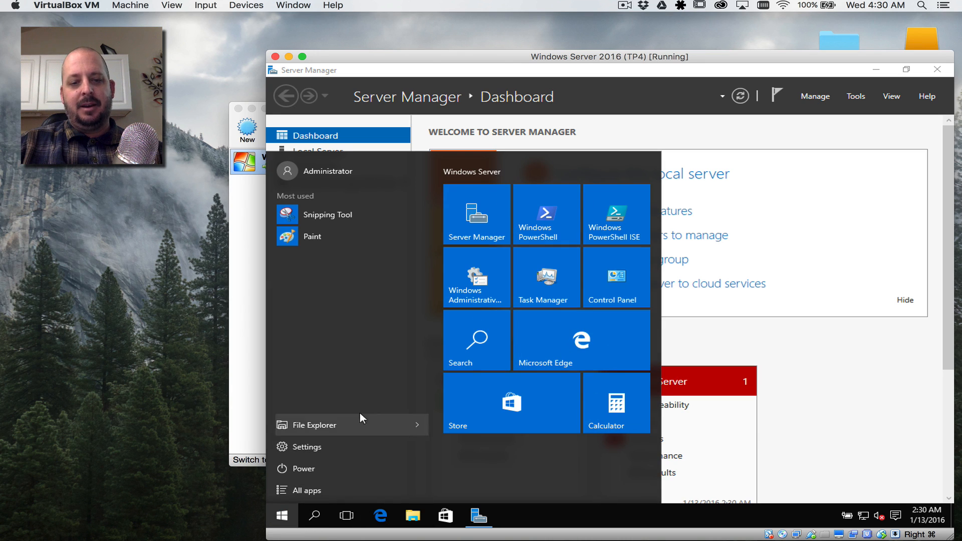
left_click(283, 520)
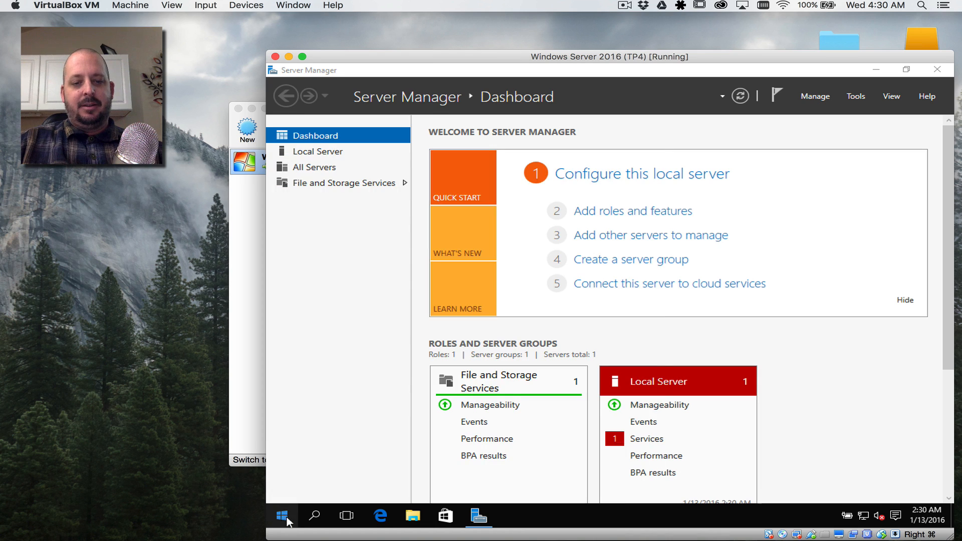
left_click(283, 522)
Step: Search for Internet Explorer in Start and pin it to the taskbar
type("internet")
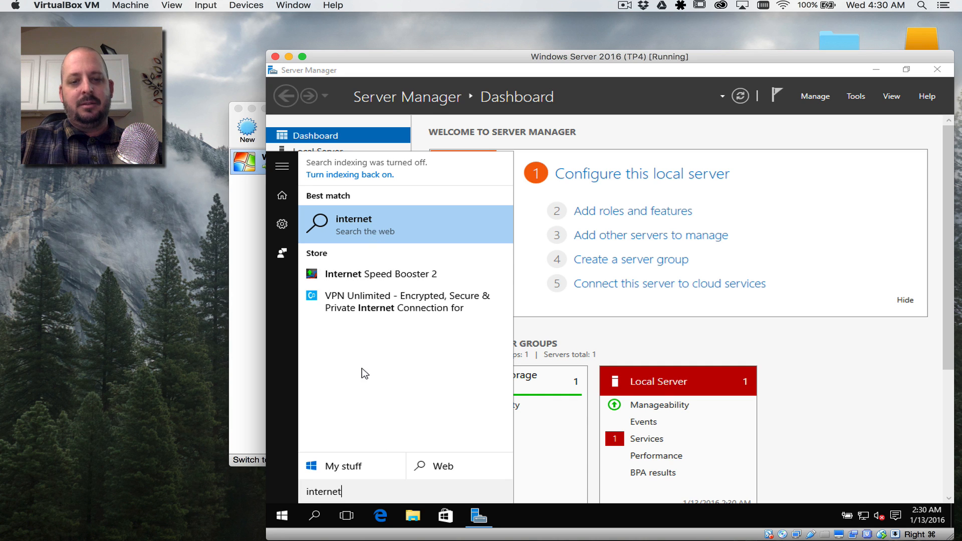
type("expl")
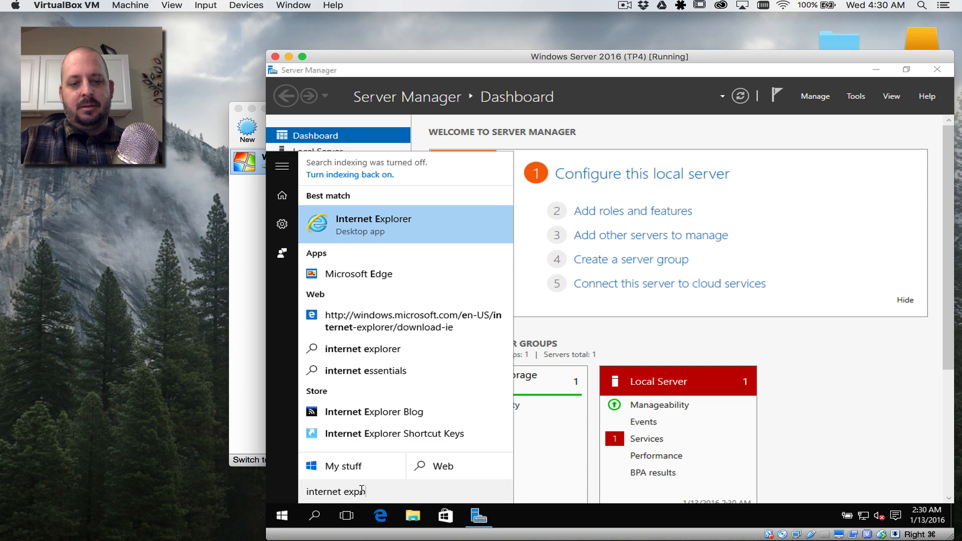
right_click(360, 224)
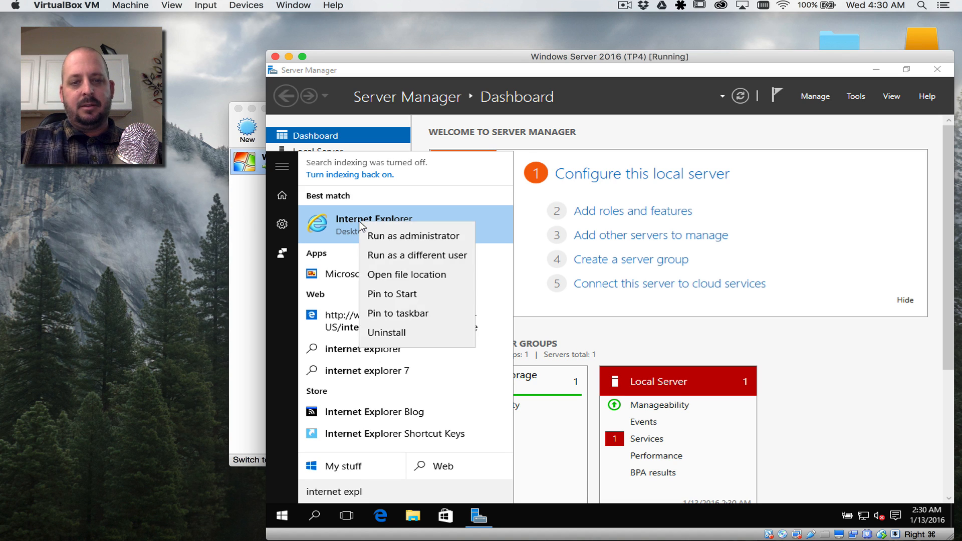
left_click(383, 315)
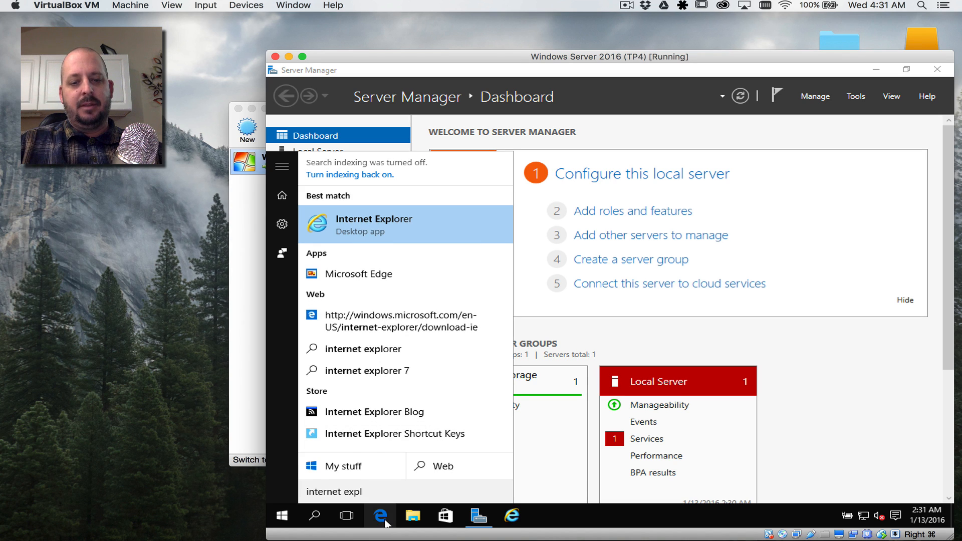
Step: Launch Internet Explorer from its taskbar icon after dismissing Edge's shortcut menu
right_click(384, 521)
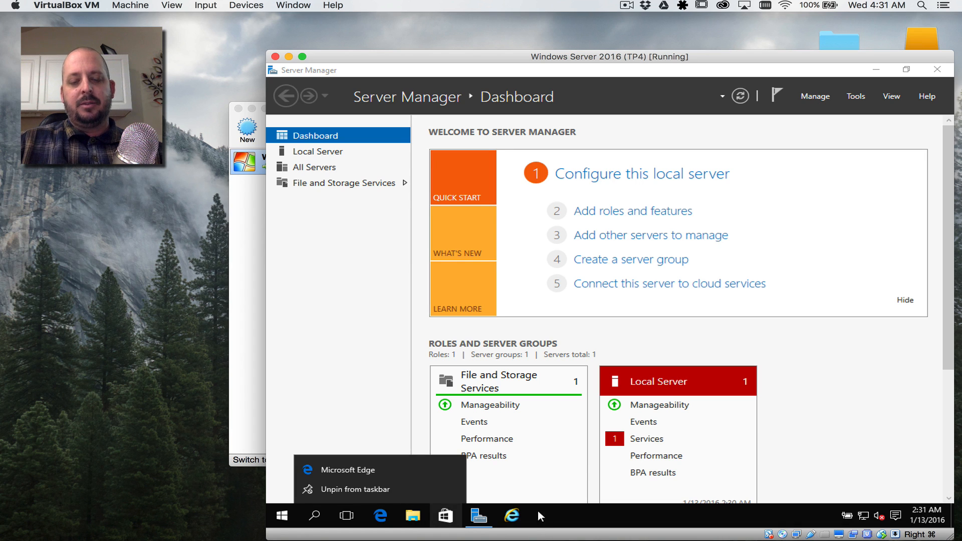
left_click(376, 411)
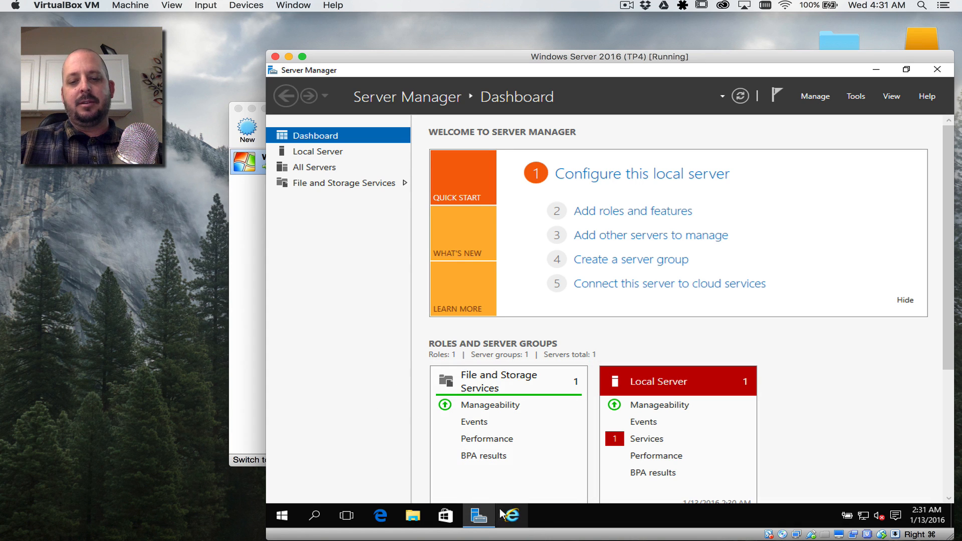
left_click(513, 521)
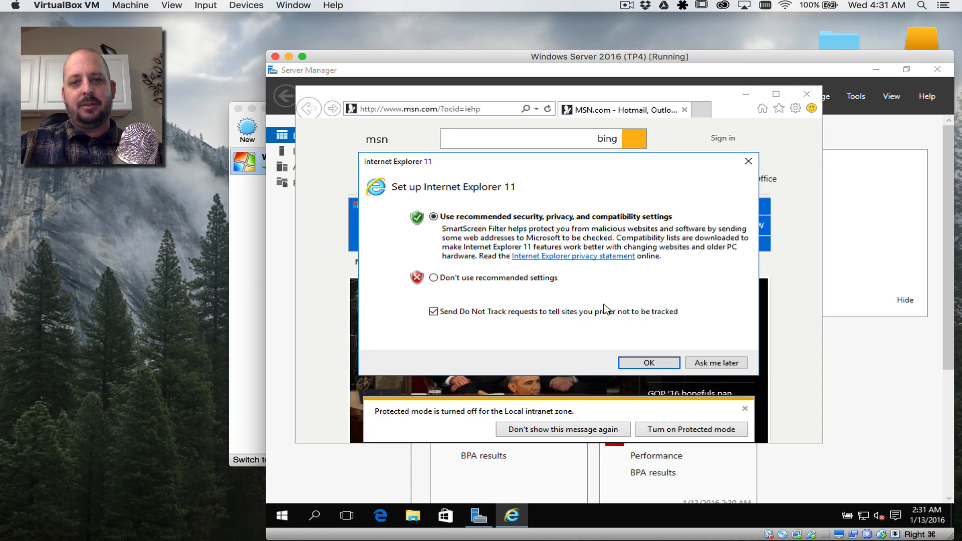
Step: Accept recommended IE11 settings, browse to pc-addicts.com, maximize the window, then close the page
left_click(637, 357)
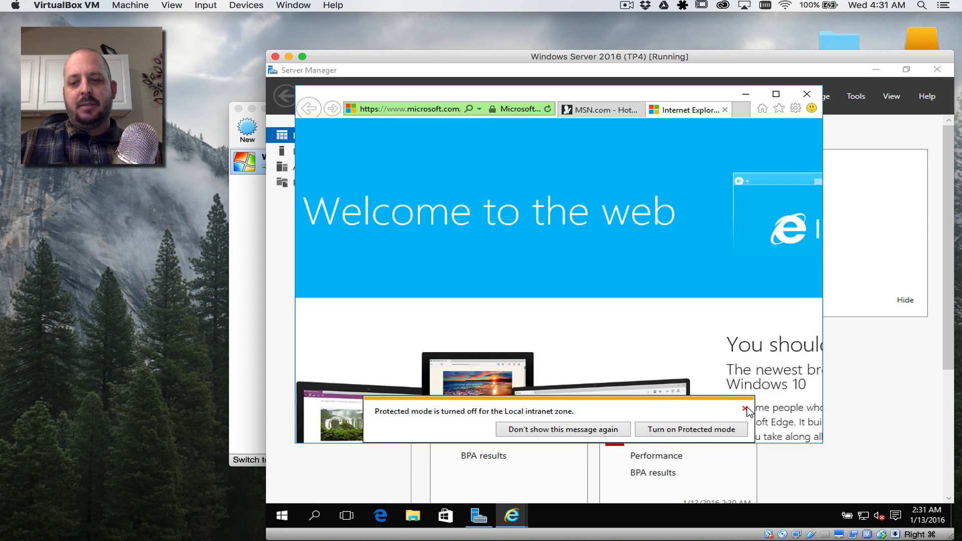
left_click(745, 409)
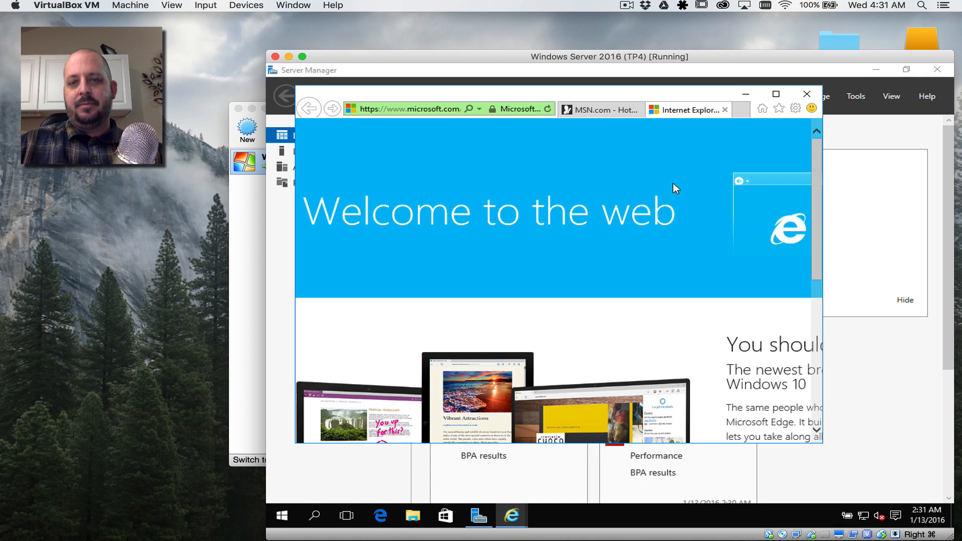
left_click(441, 113)
type("pc-add")
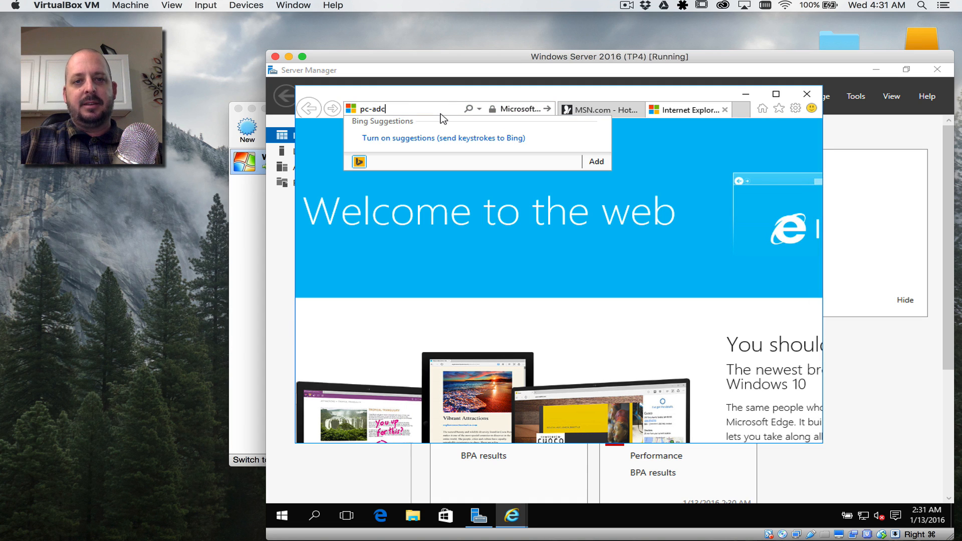
type("icts.com")
key("Return")
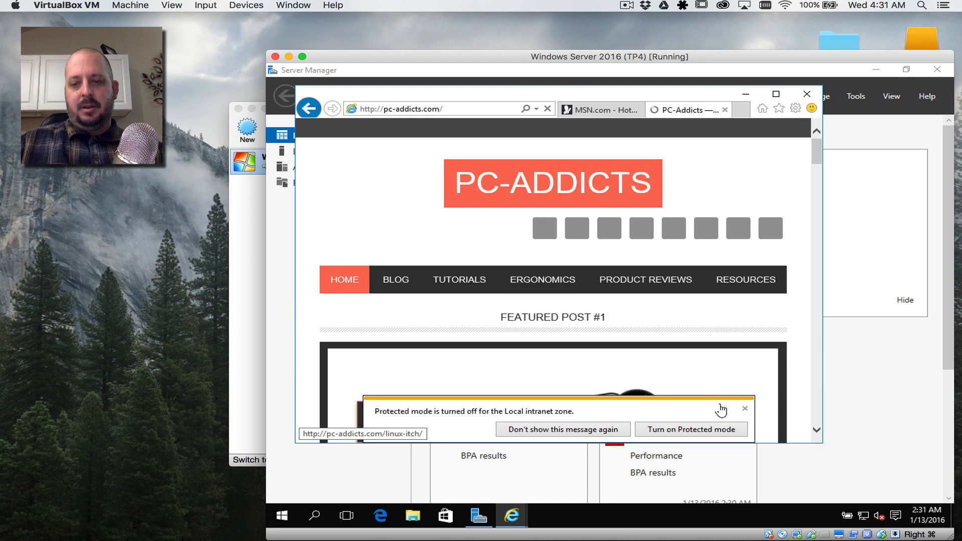
left_click(746, 409)
left_click(782, 92)
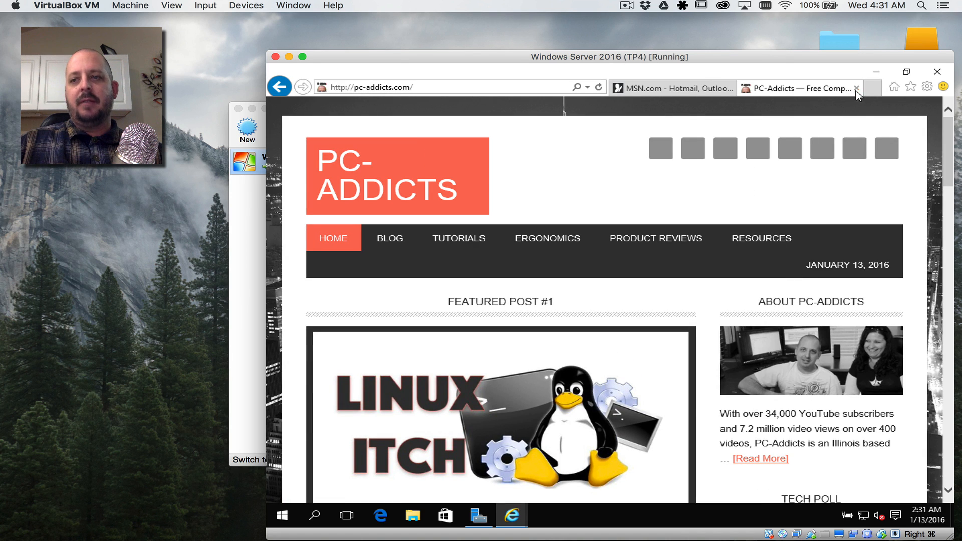
left_click(857, 88)
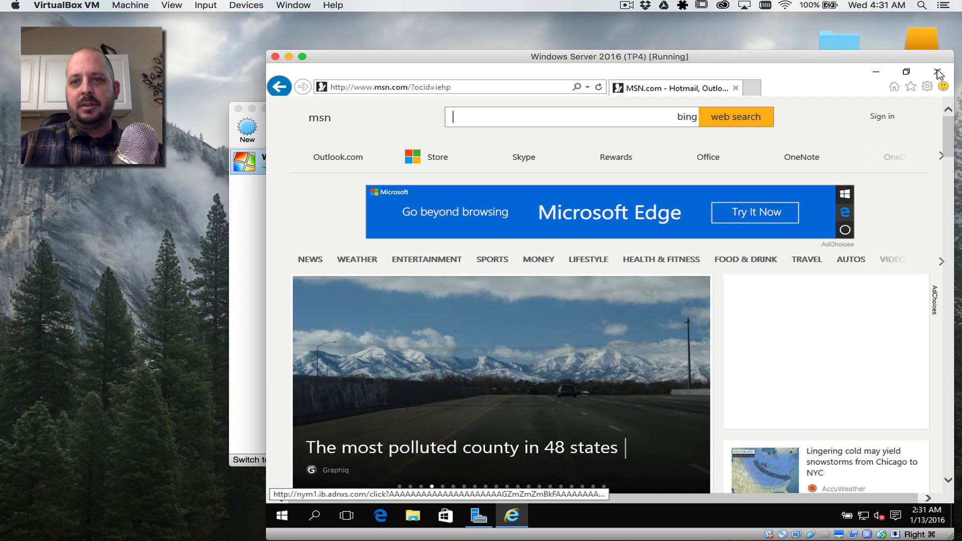
Step: End Internet Explorer through Task Manager, then open Server Manager's Local Server page
right_click(609, 515)
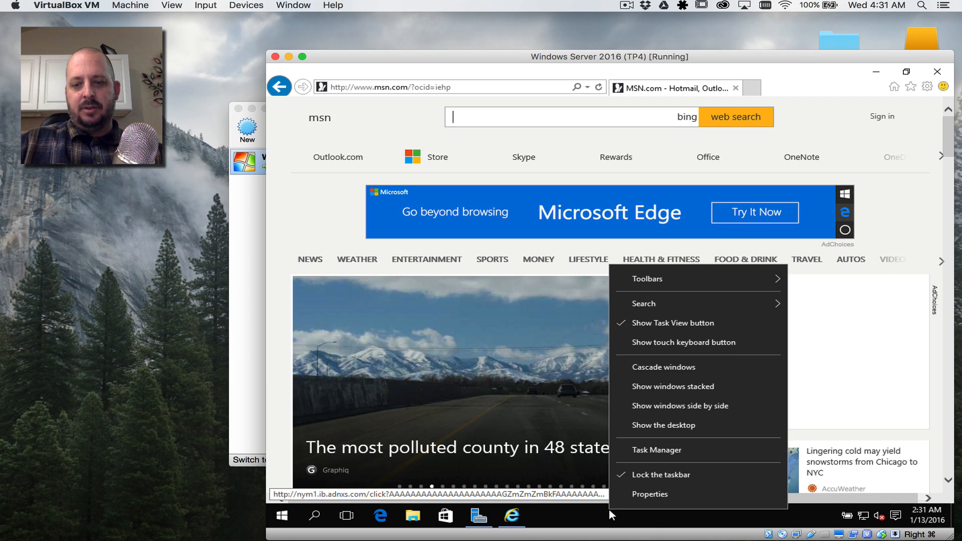
left_click(654, 450)
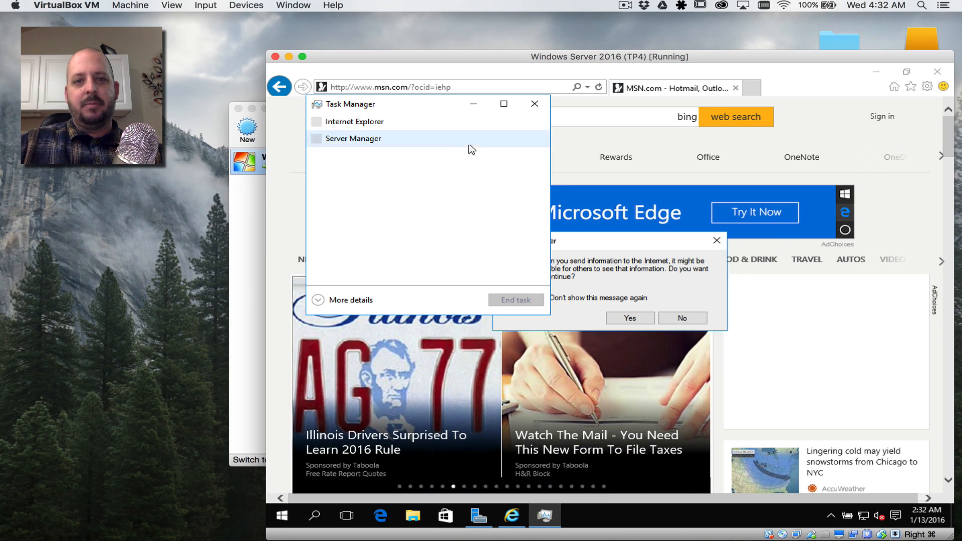
left_click(358, 125)
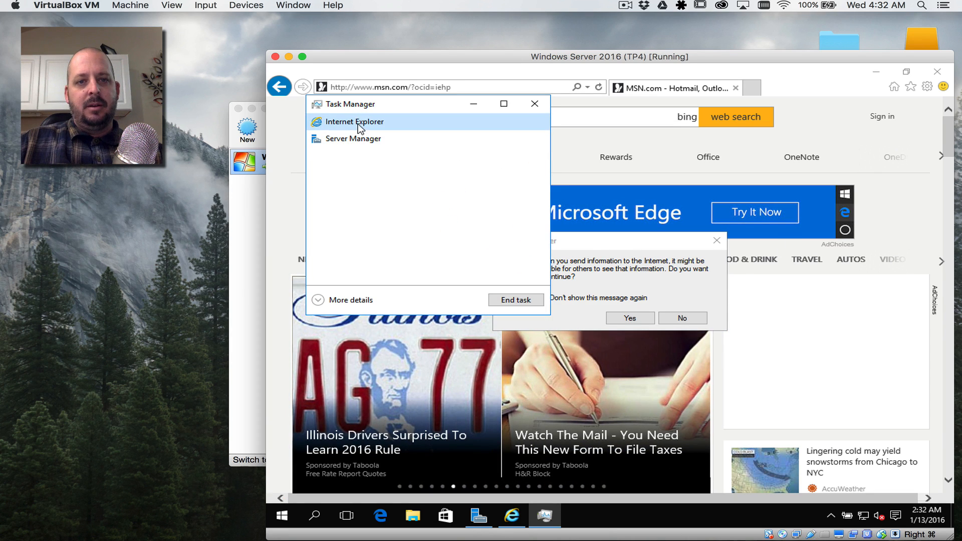
left_click(513, 301)
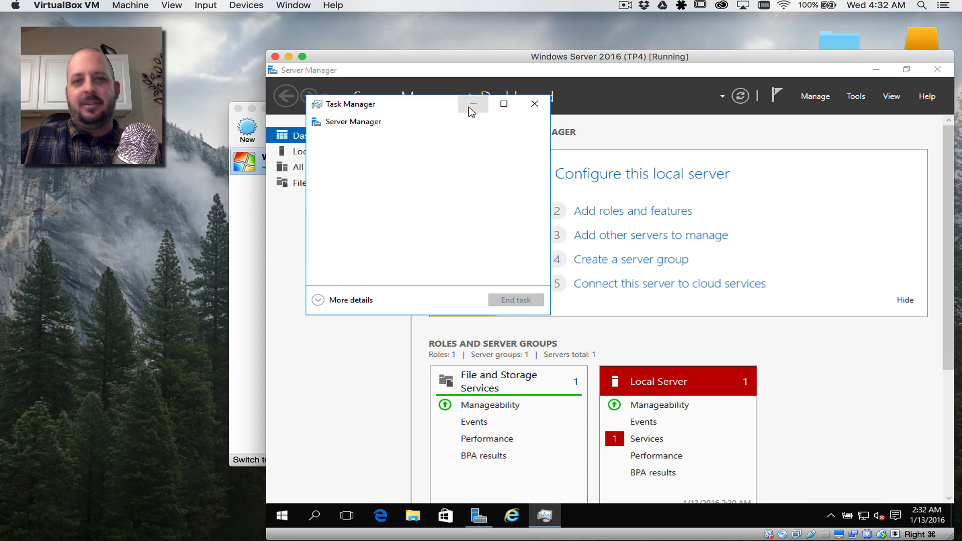
left_click(535, 107)
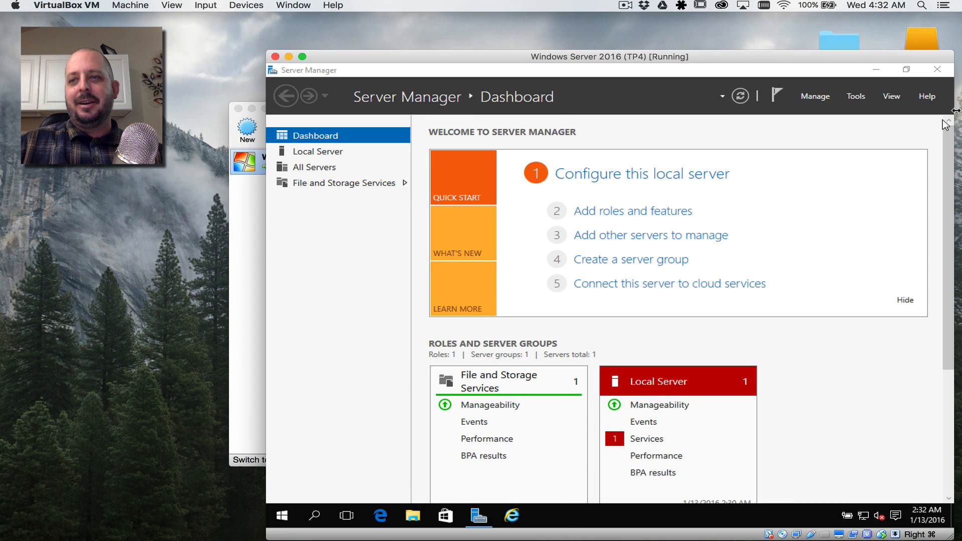
left_click(329, 152)
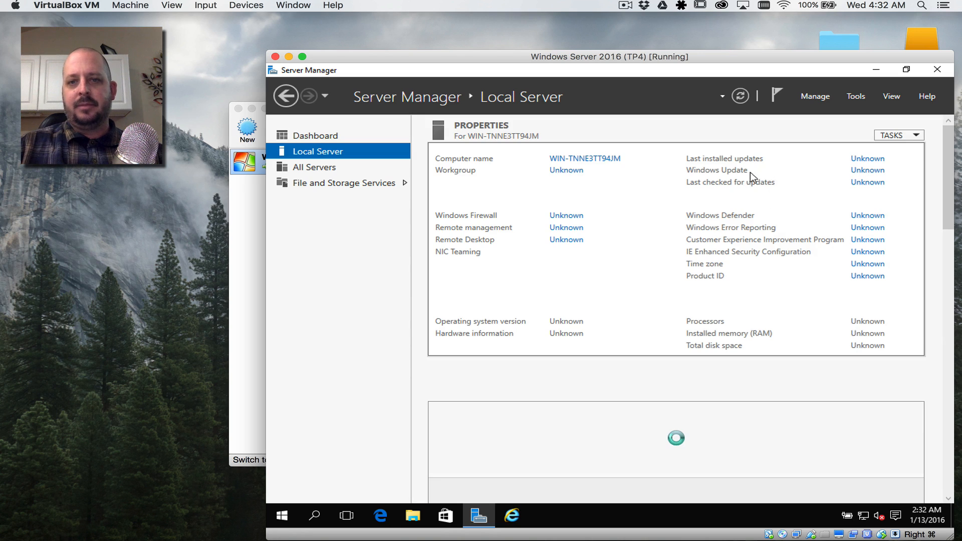
Step: Enter adserver as the new computer name in System Properties
left_click(588, 161)
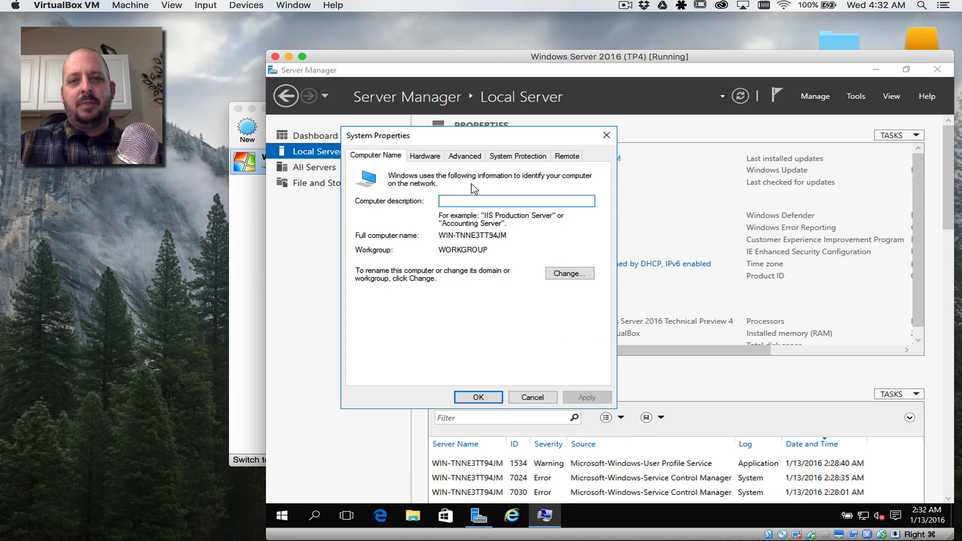
left_click(578, 273)
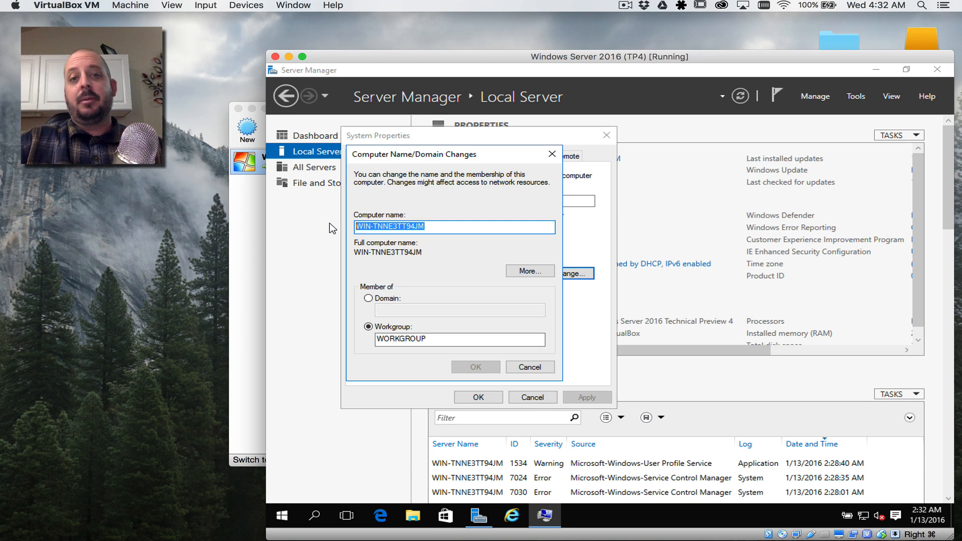
type("WIN")
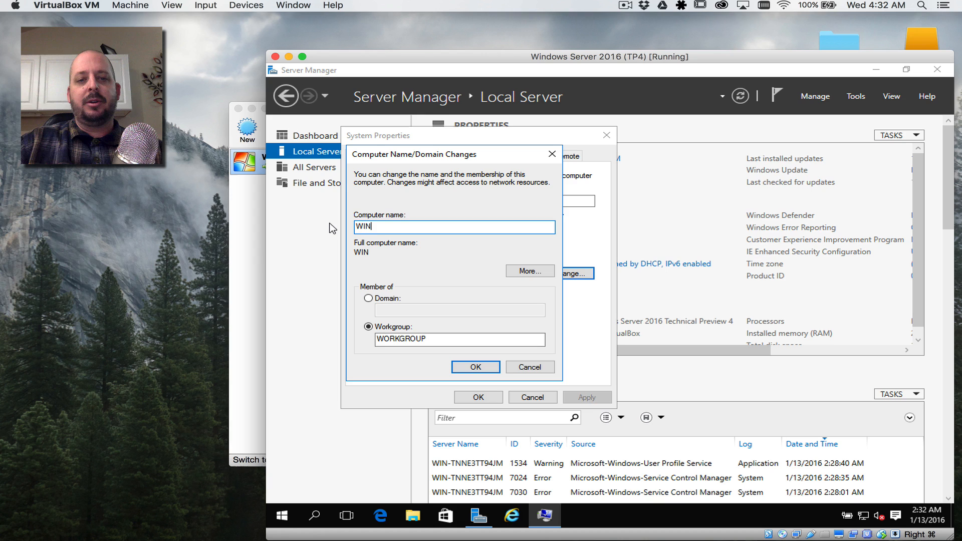
type("SRV")
key("BackSpace")
key("BackSpace")
key("BackSpace")
key("BackSpace")
key("BackSpace")
key("BackSpace")
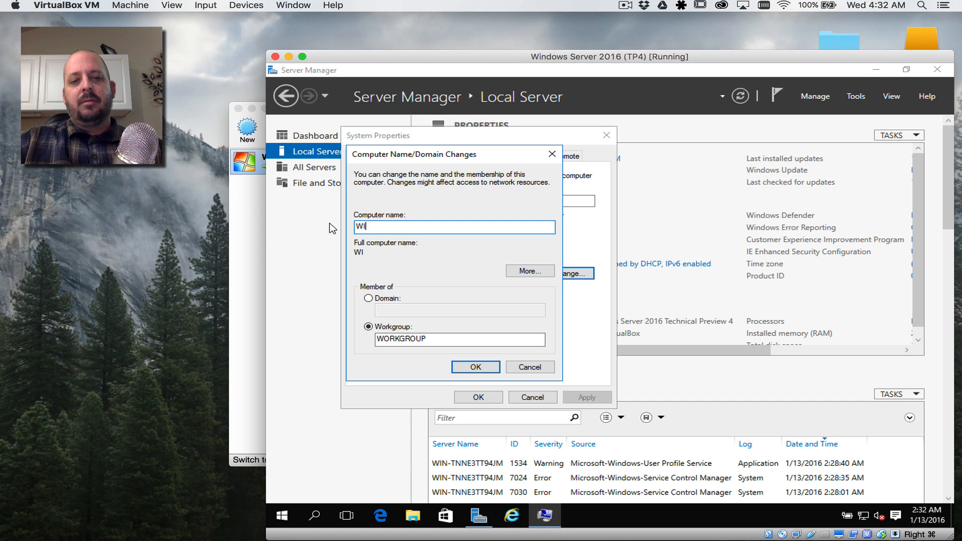
type("WIN")
key("BackSpace")
key("BackSpace")
key("BackSpace")
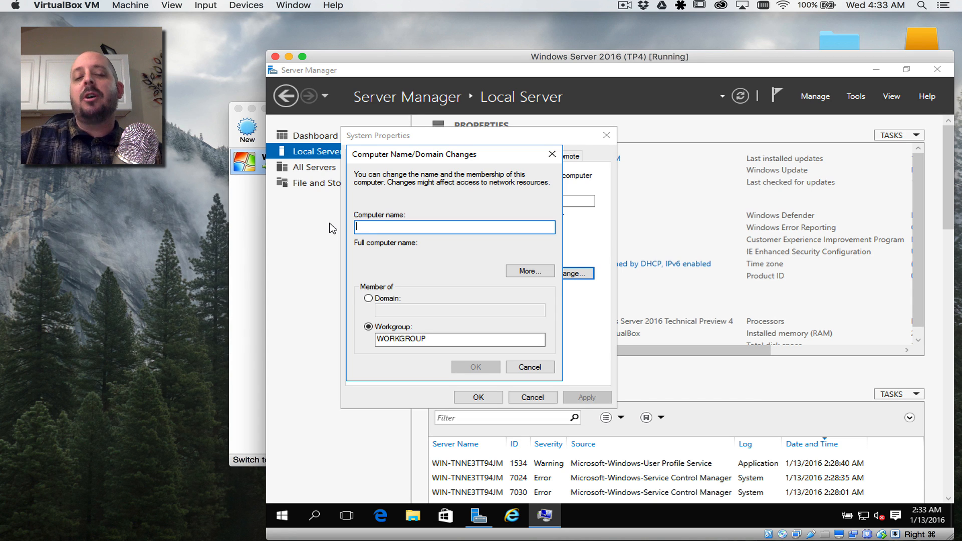
type("ADS")
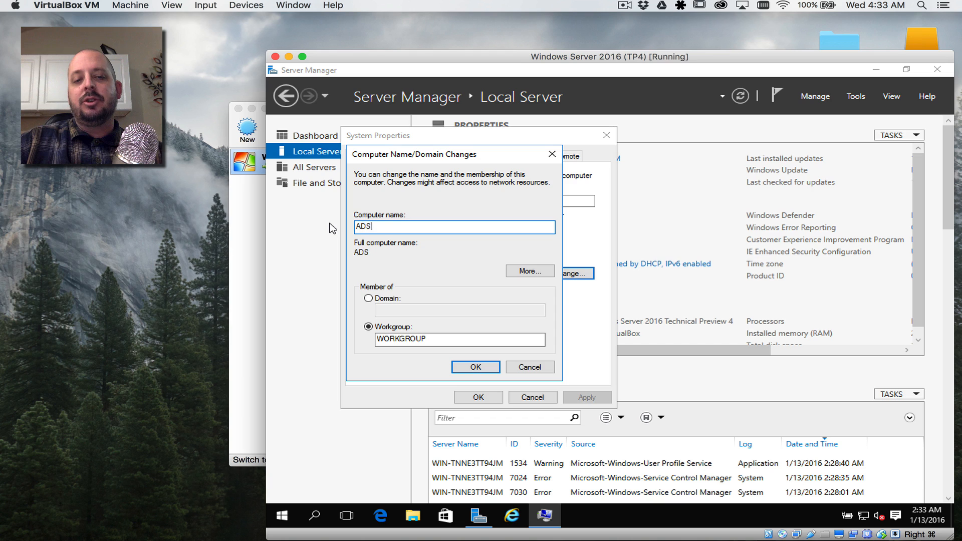
type("erver")
key("BackSpace")
key("BackSpace")
key("BackSpace")
key("BackSpace")
key("BackSpace")
key("BackSpace")
key("BackSpace")
key("BackSpace")
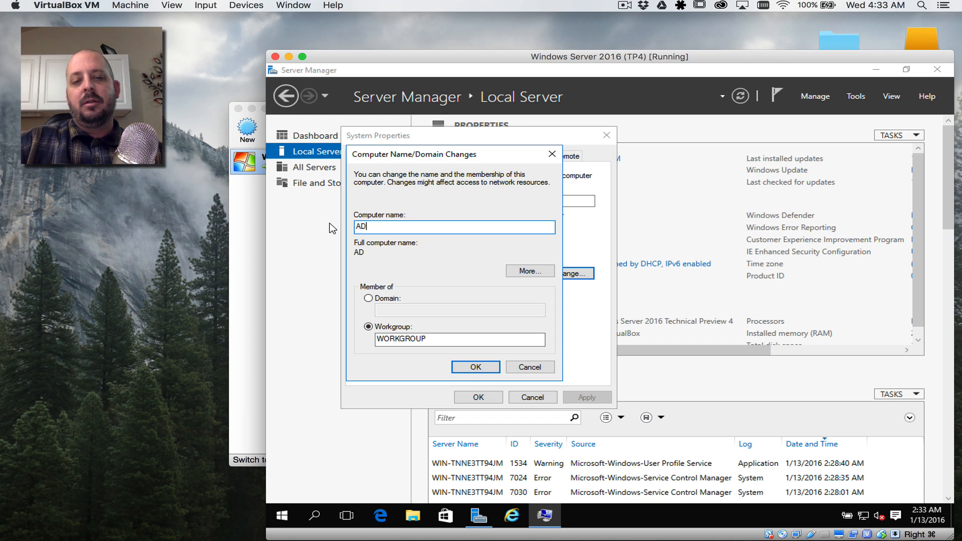
type("adserver")
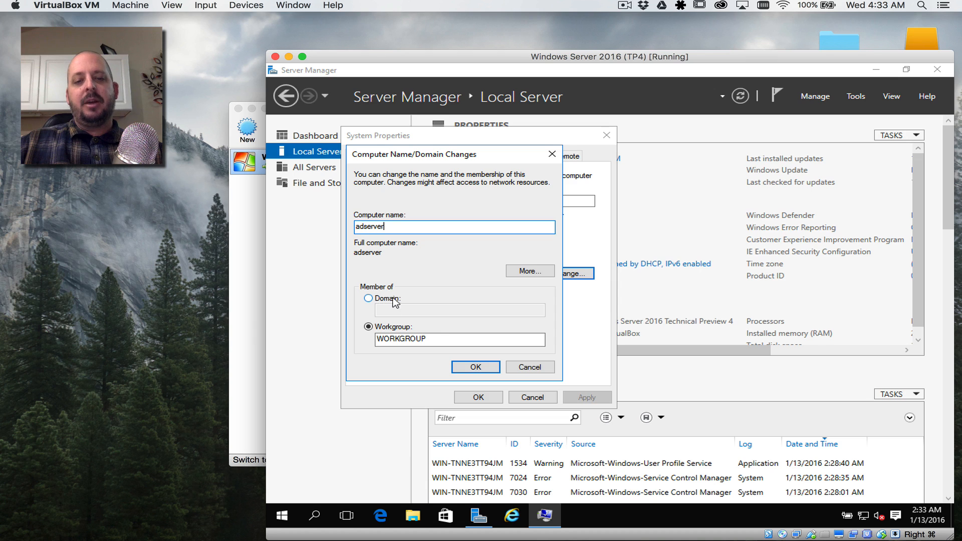
Step: Apply the name change, acknowledge the restart notice, and close System Properties
left_click(477, 366)
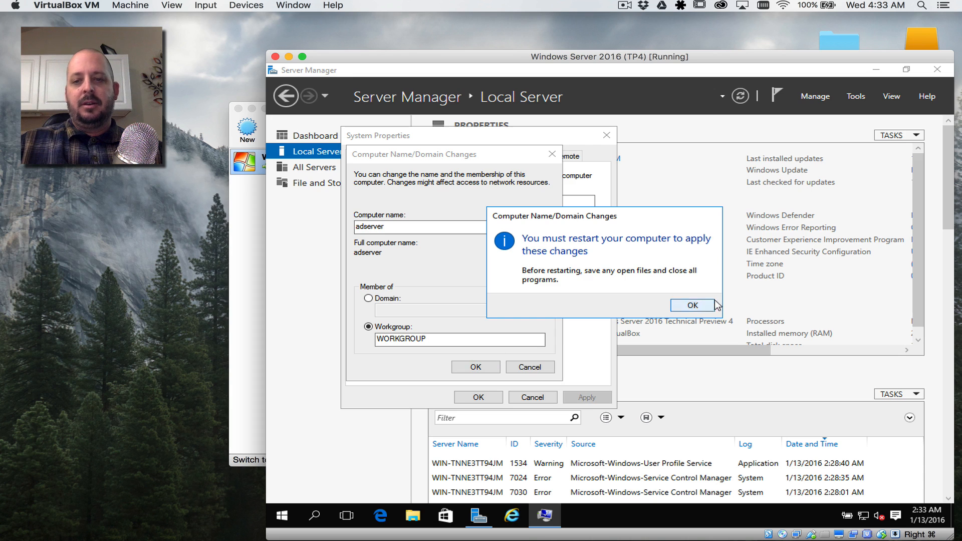
left_click(693, 306)
left_click(478, 397)
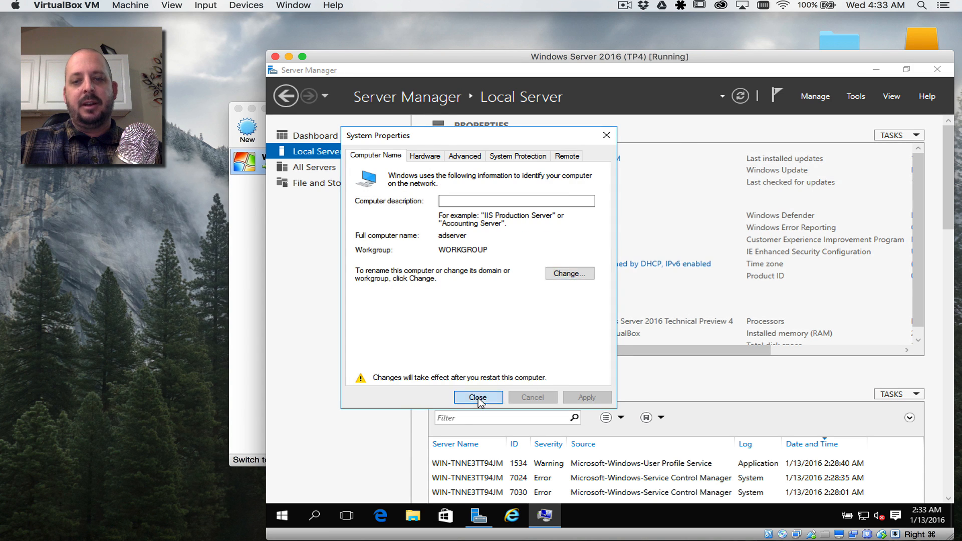
Step: Restart the server now and sign back in with the administrator password
left_click(633, 301)
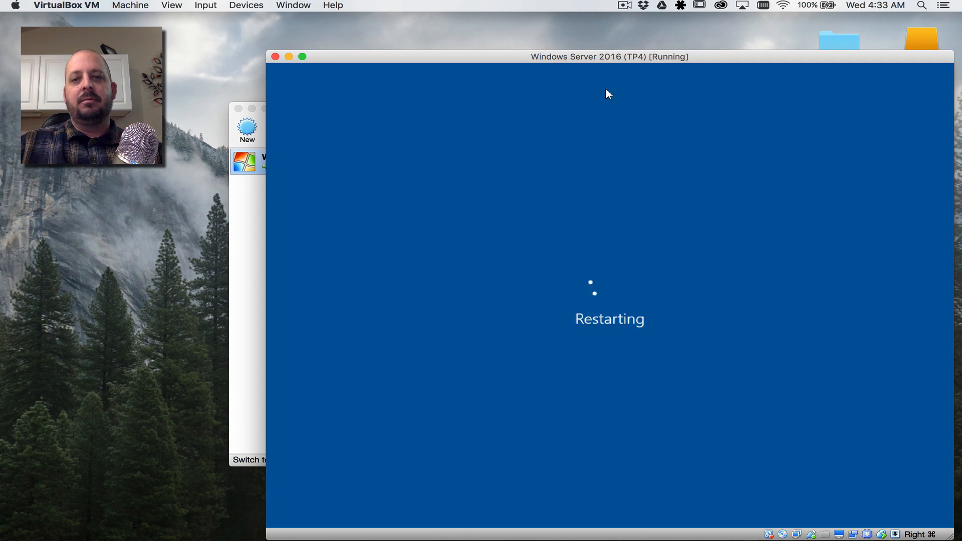
type("••••")
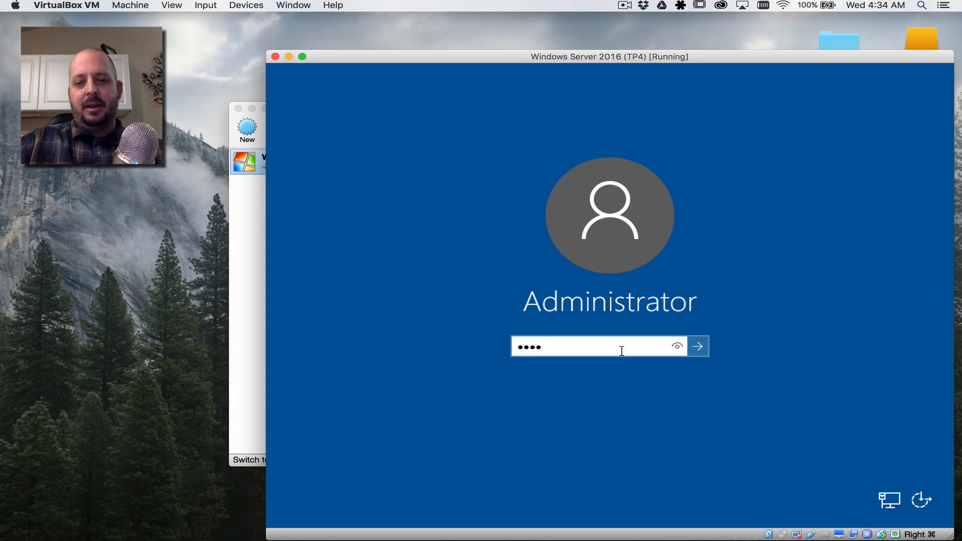
key("Return")
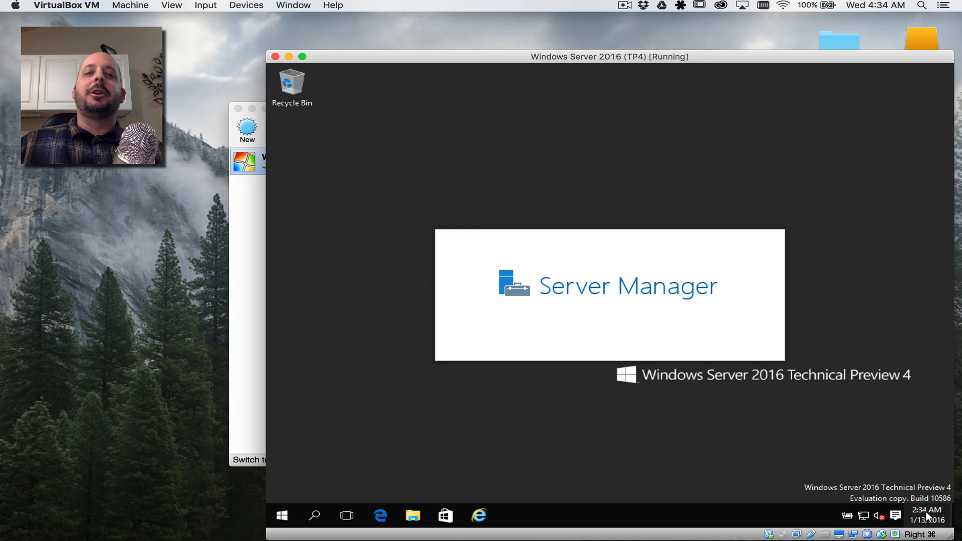
Step: Open Date and time settings from the taskbar clock, dismissing the 'Settings can't open' message
mouse_move(928, 516)
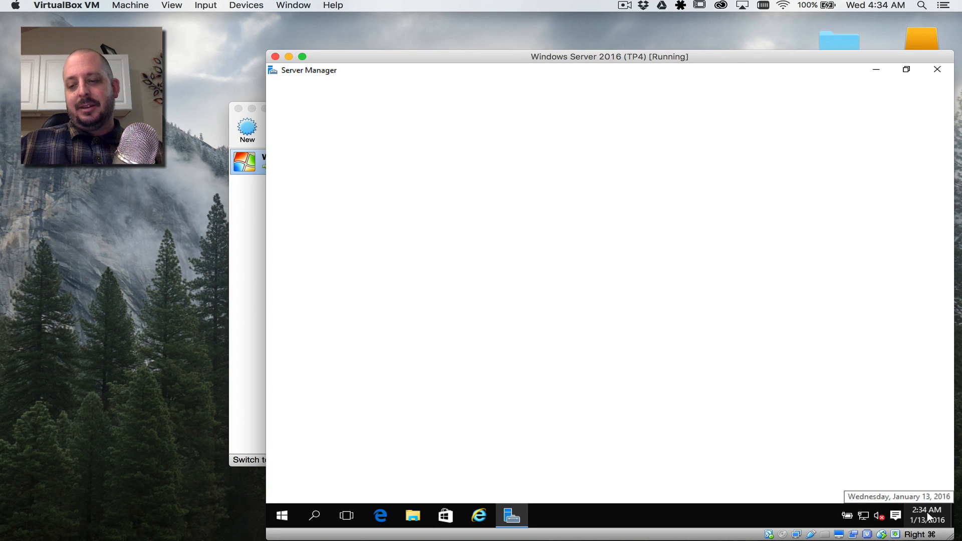
left_click(928, 517)
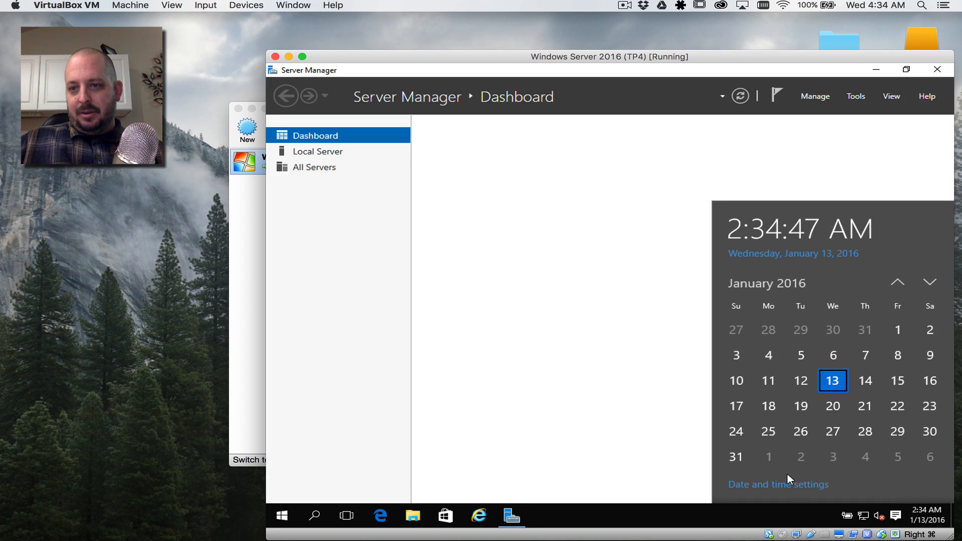
left_click(791, 485)
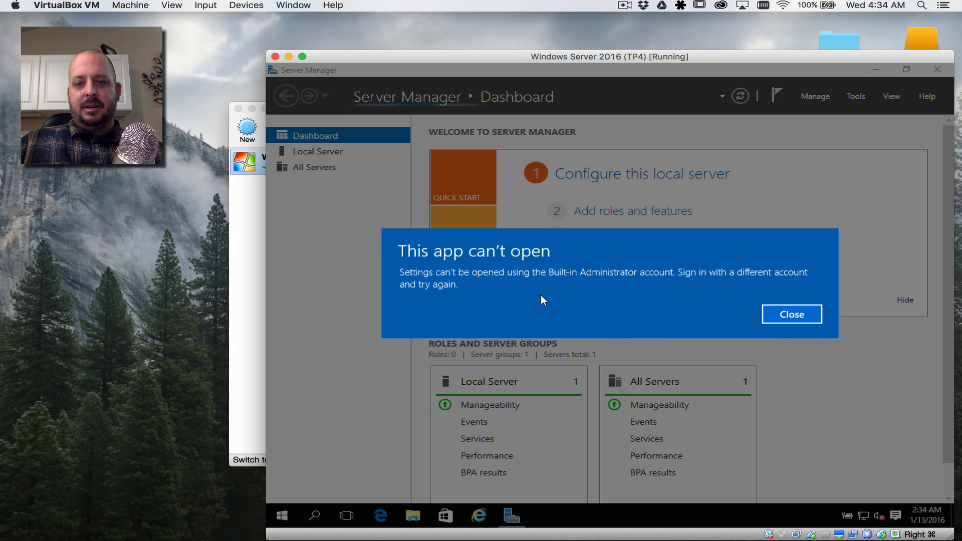
left_click(792, 314)
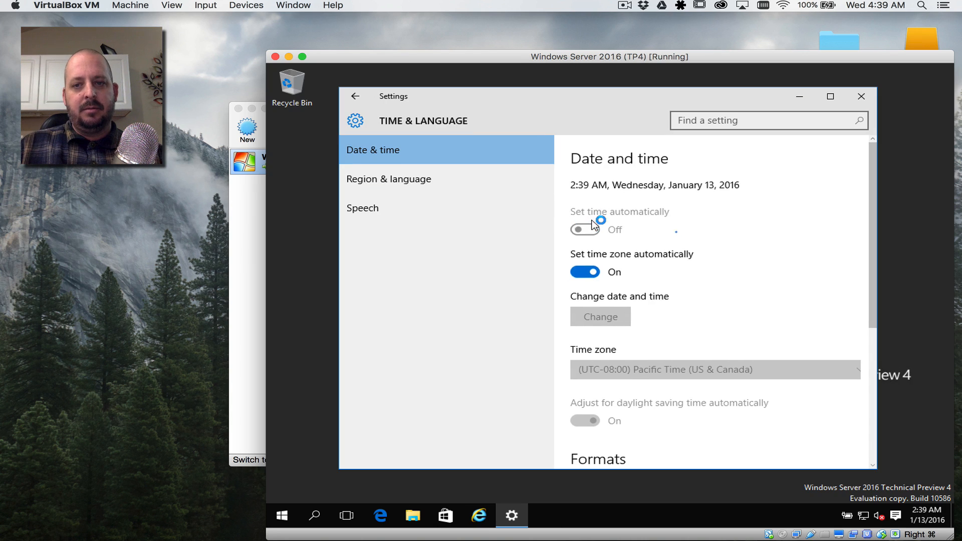
Step: Switch off both Set time automatically and Set time zone automatically
left_click(585, 230)
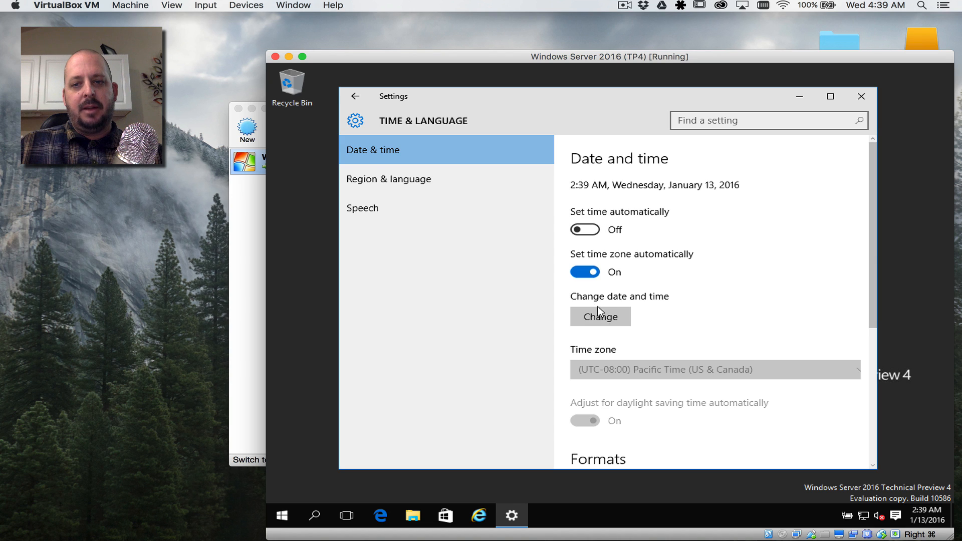
left_click(585, 271)
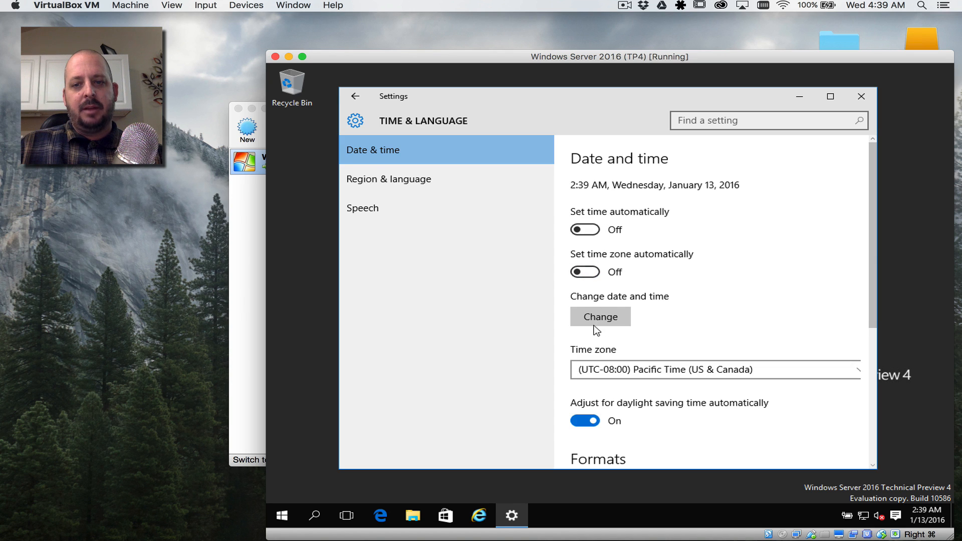
left_click(611, 374)
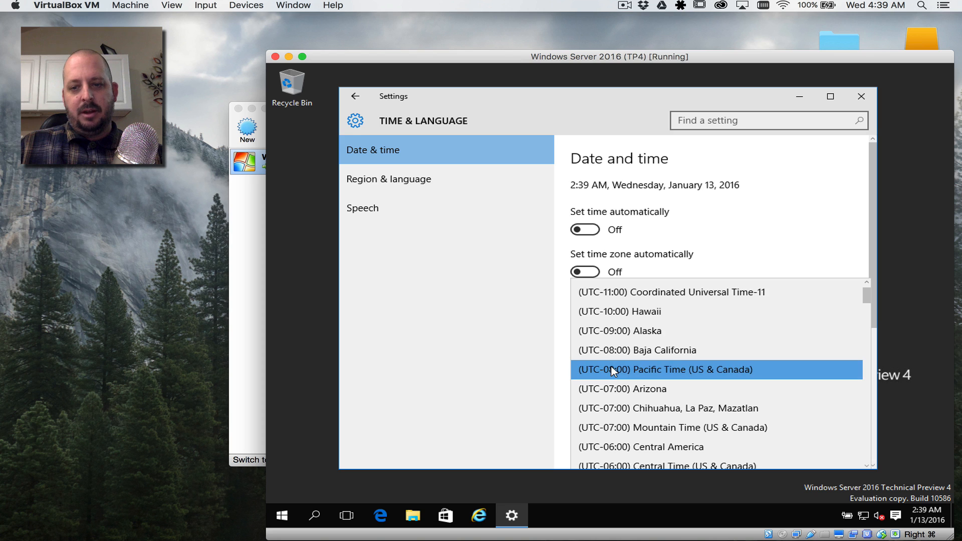
left_click(501, 372)
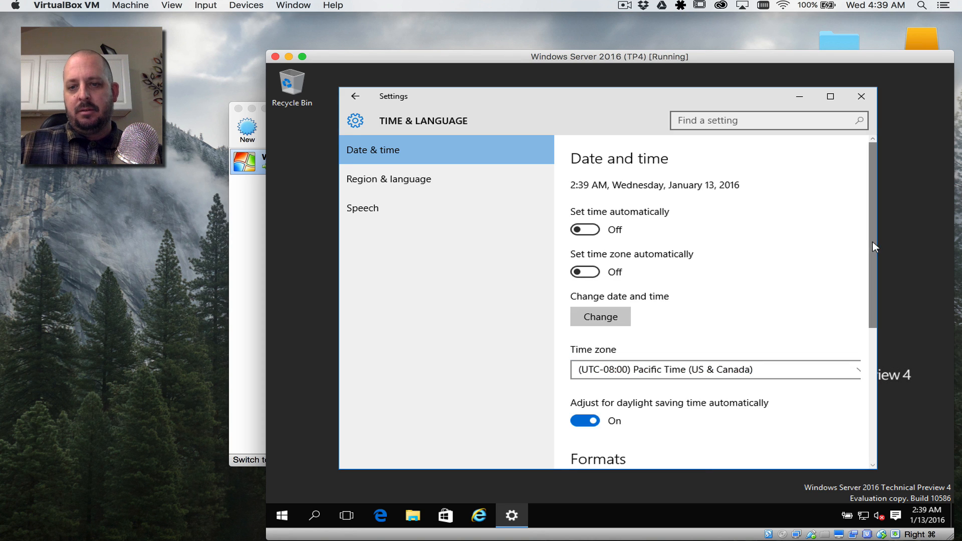
Step: Set the time zone to (UTC-06:00) Central Time (US & Canada) and close Settings
left_click_drag(873, 242, 873, 305)
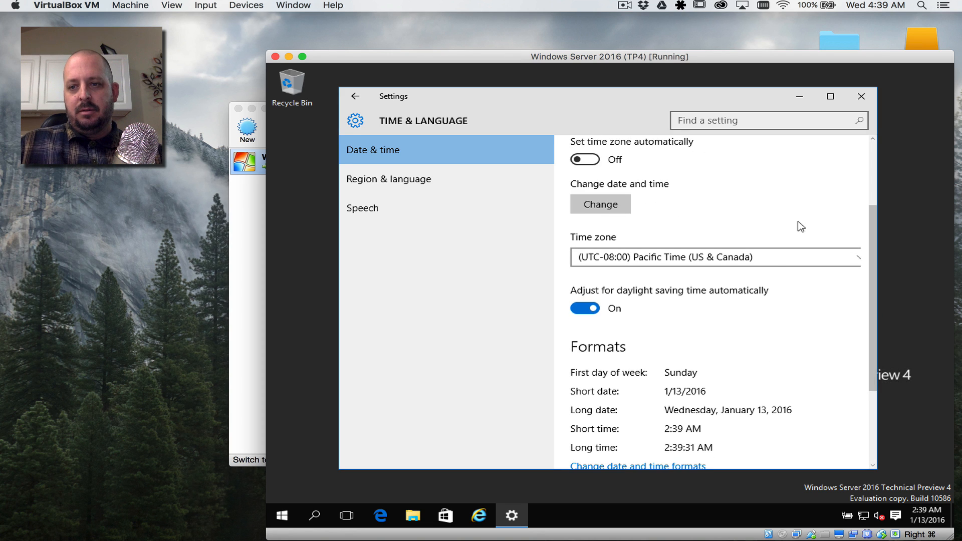
left_click(761, 263)
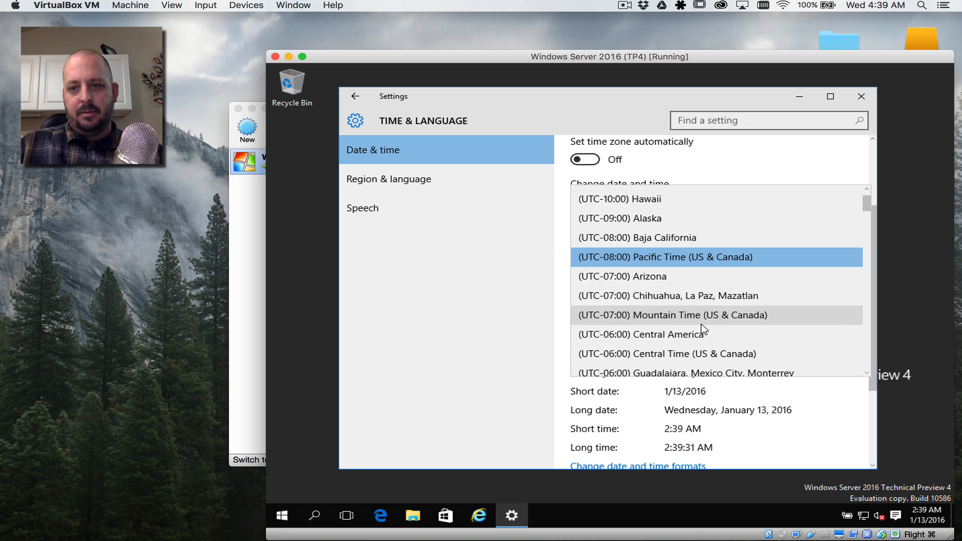
left_click(675, 355)
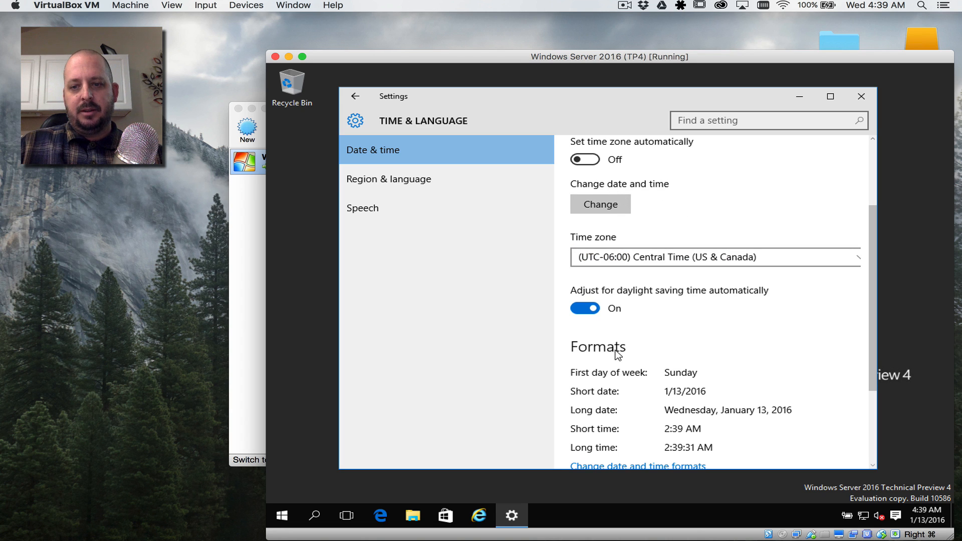
scroll(618, 355, "down", 3)
scroll(618, 355, "down", 1)
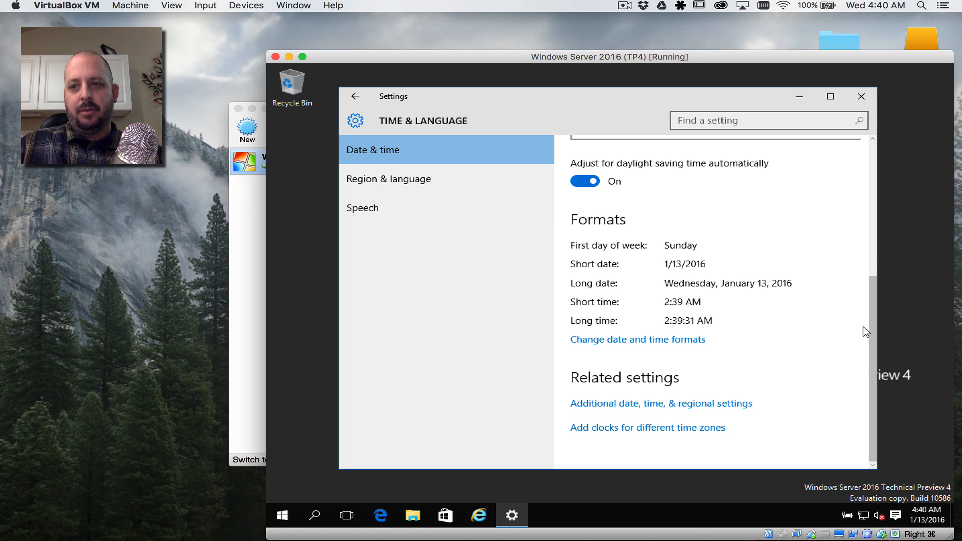
key("alt+F4")
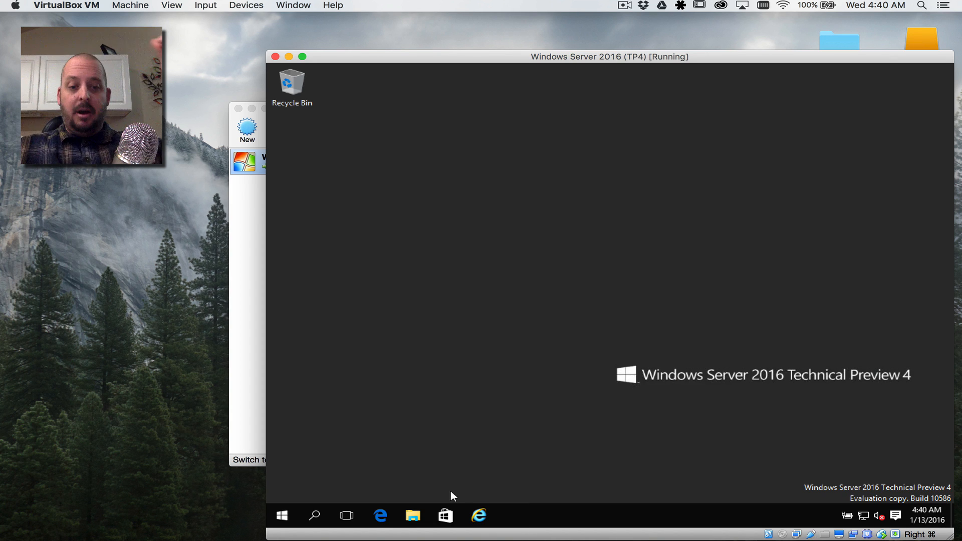
left_click(282, 517)
type("updates")
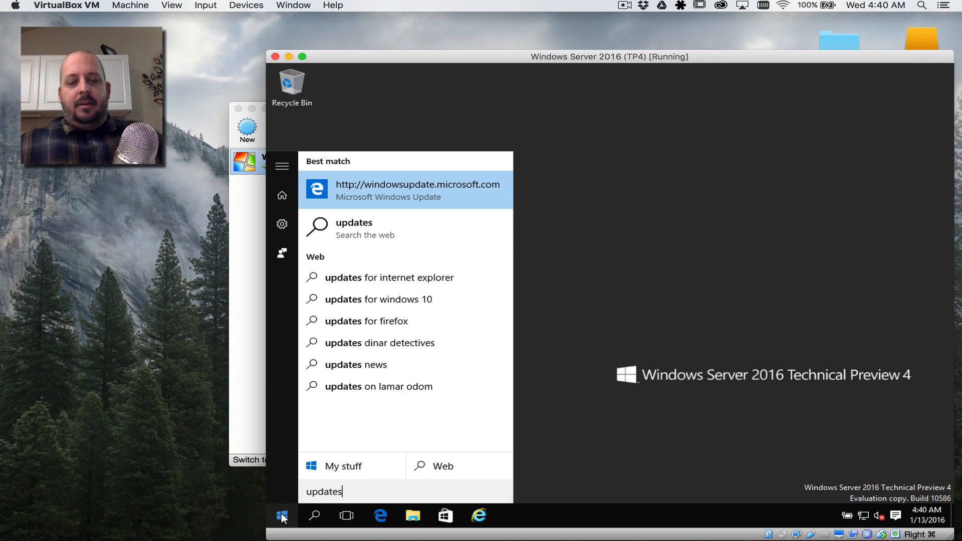
left_click(405, 193)
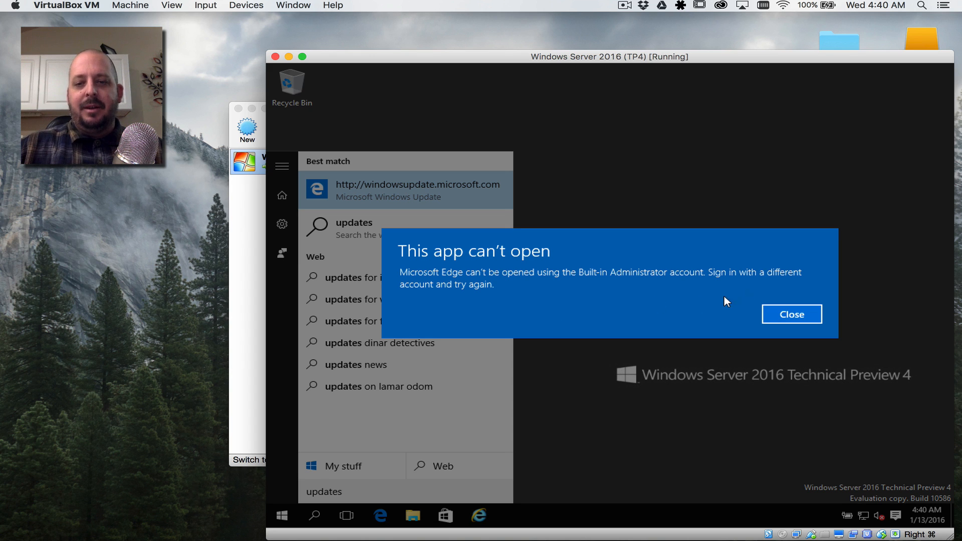
left_click(788, 315)
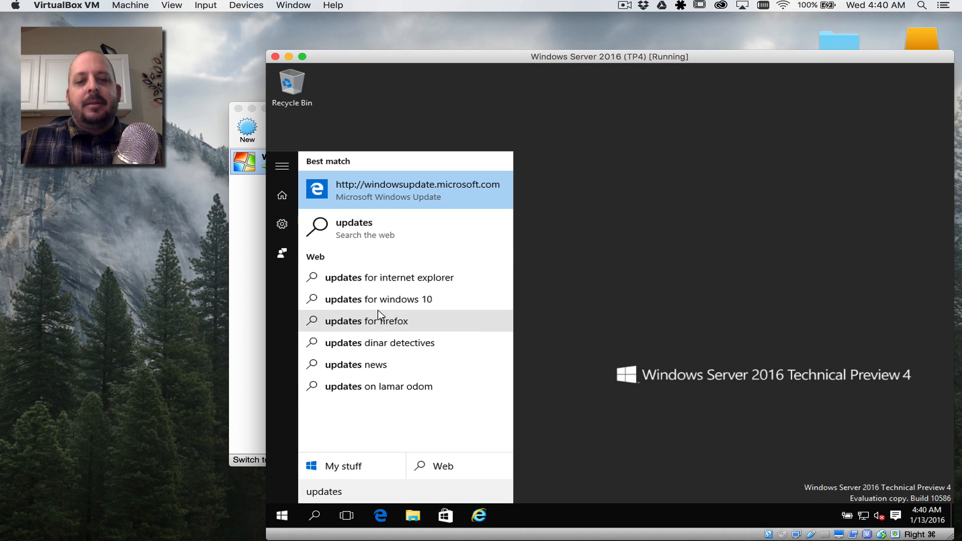
left_click(577, 425)
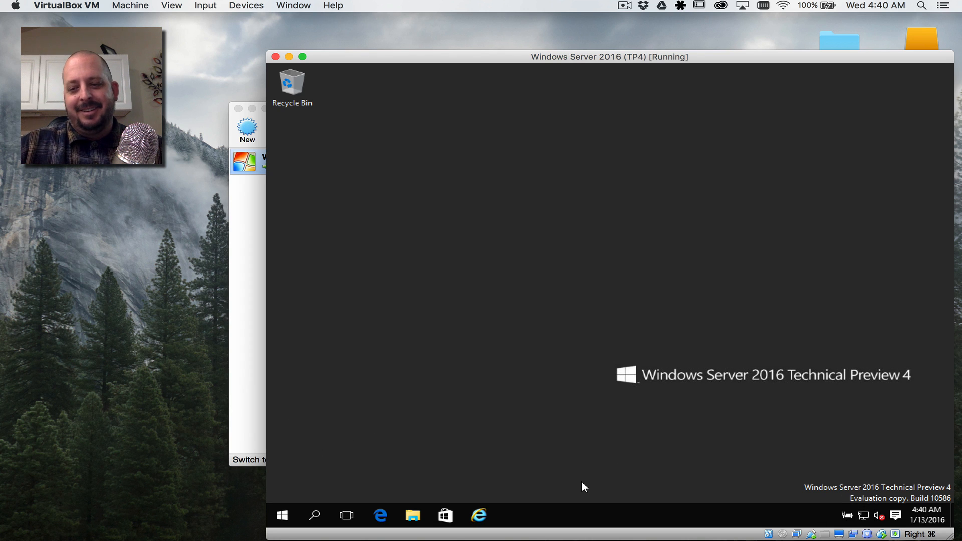
Step: Launch Server Manager, view adserver's Local Server properties, and open its Windows Update link
left_click(283, 516)
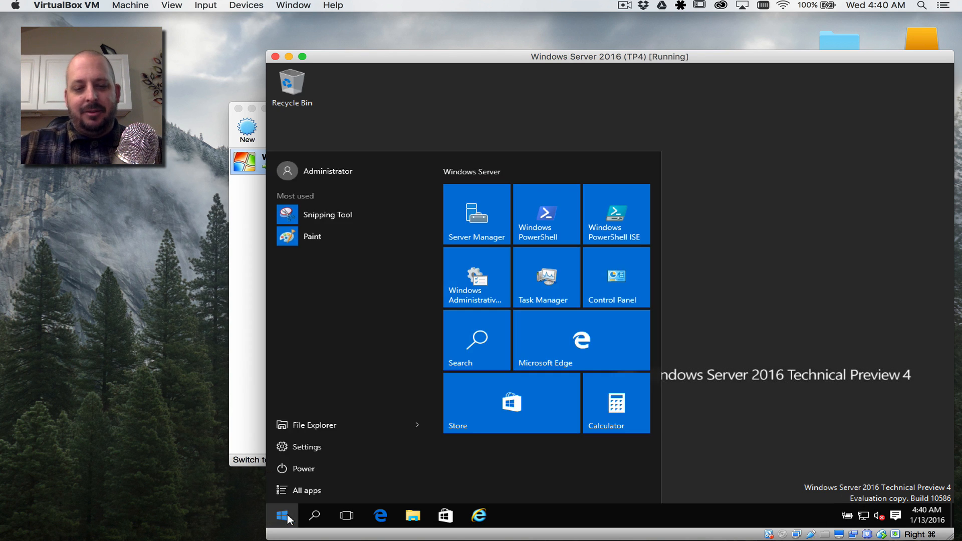
type("server")
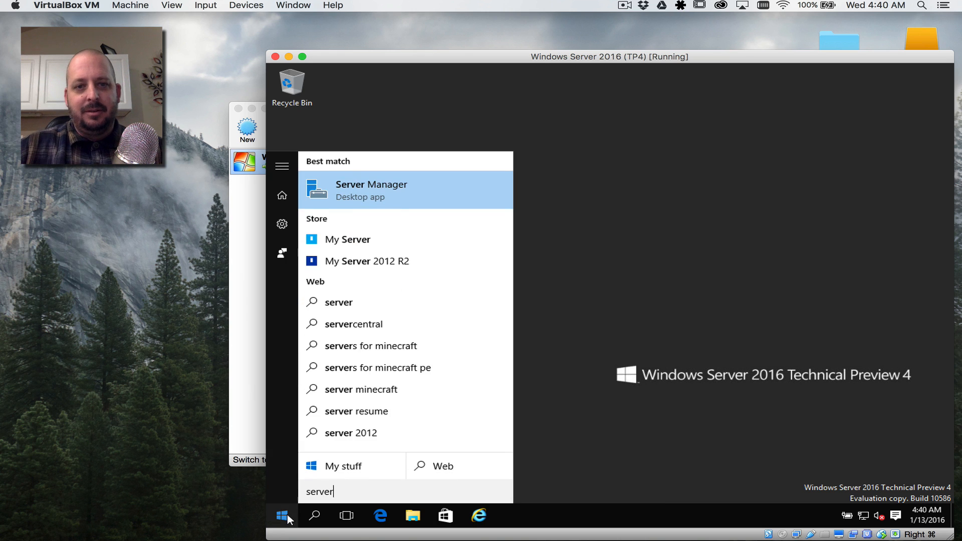
left_click(378, 184)
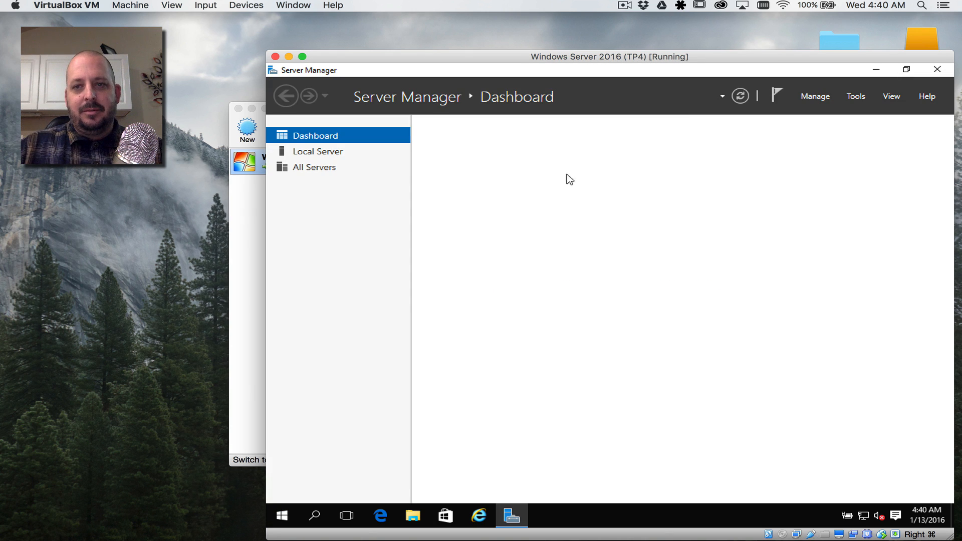
left_click(338, 157)
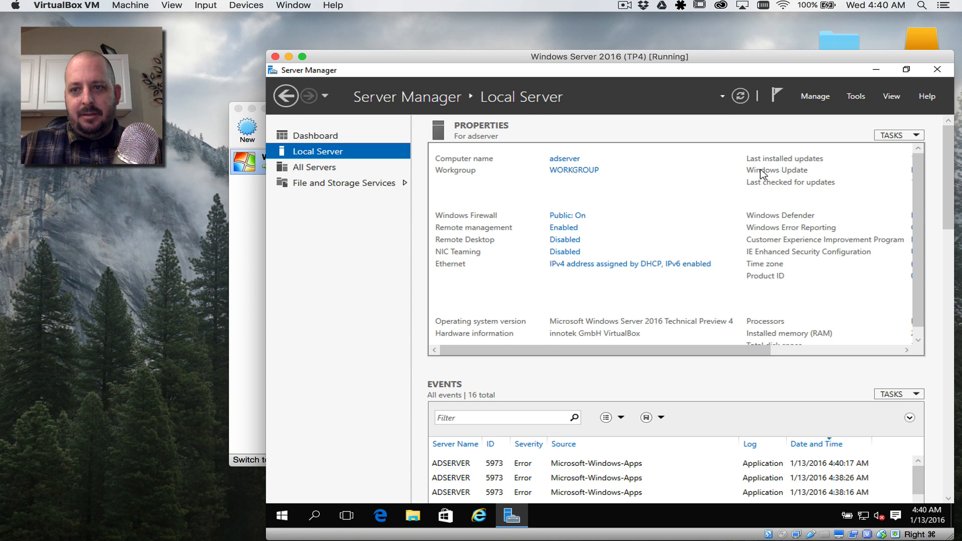
left_click_drag(712, 353, 842, 352)
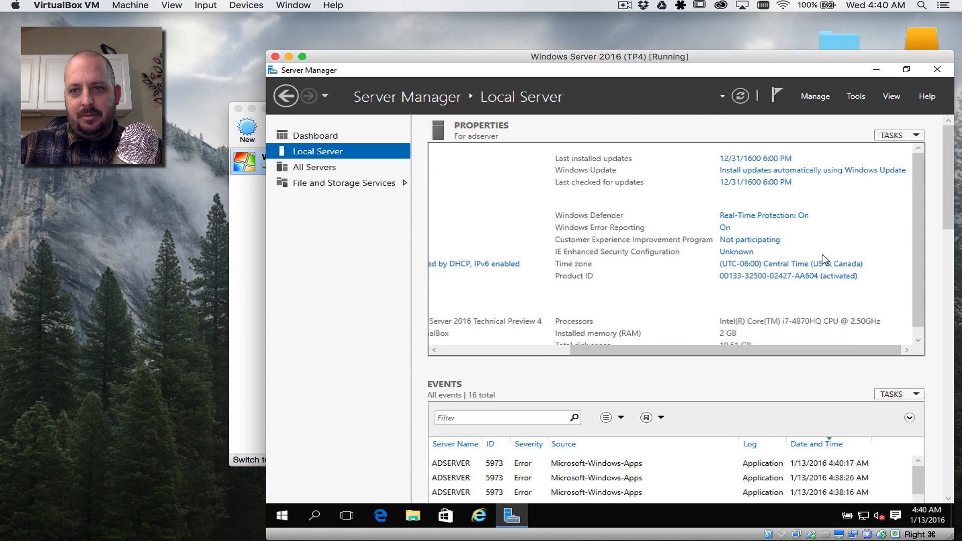
left_click(773, 171)
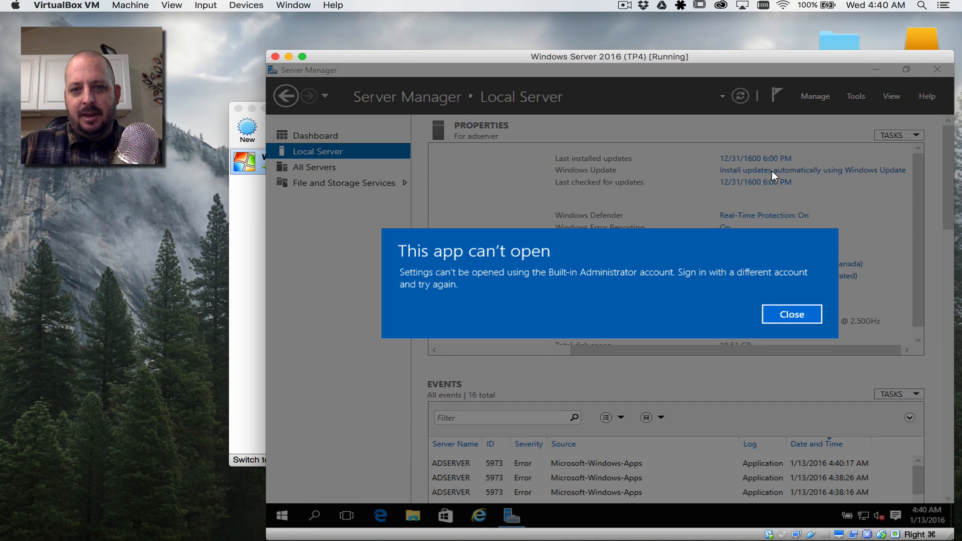
Step: Dismiss the Settings error and start Windows Update checking for updates
left_click(791, 314)
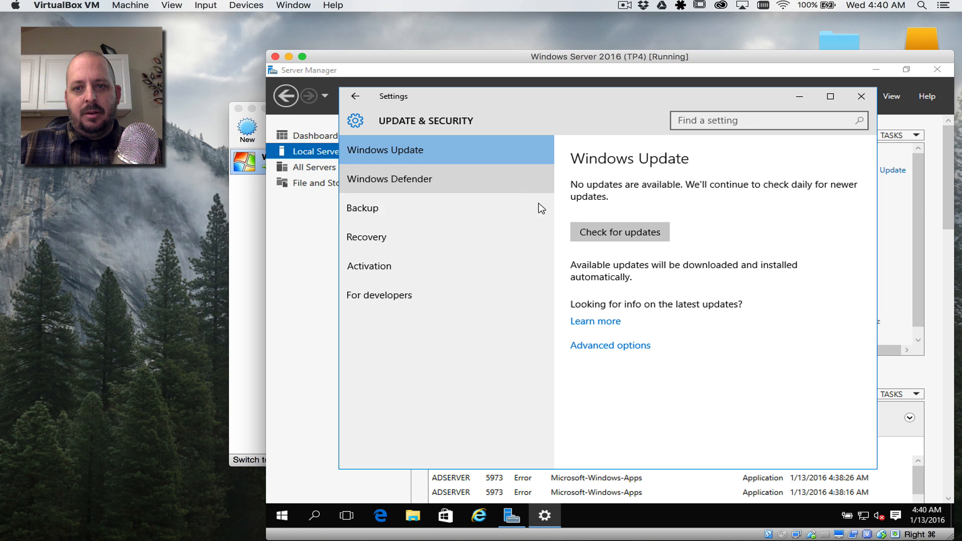
left_click(612, 233)
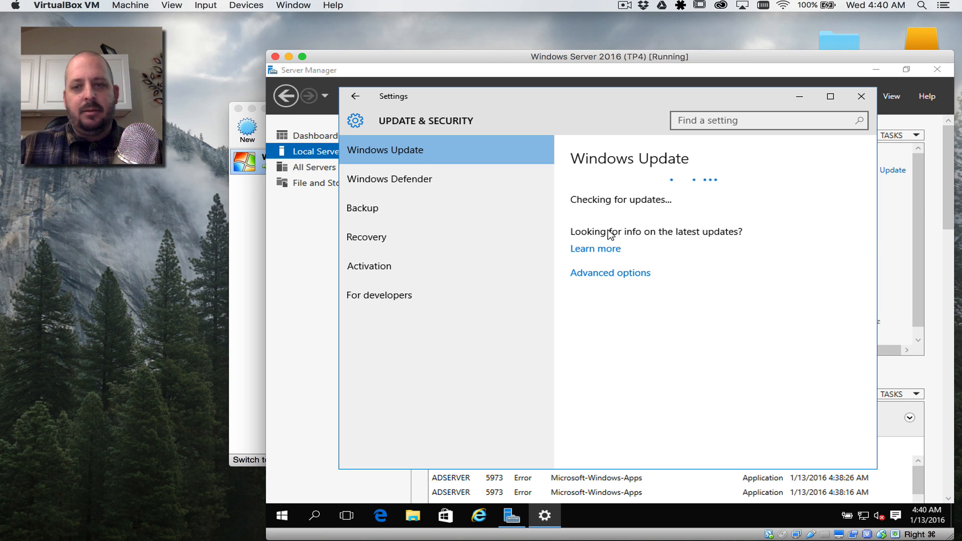